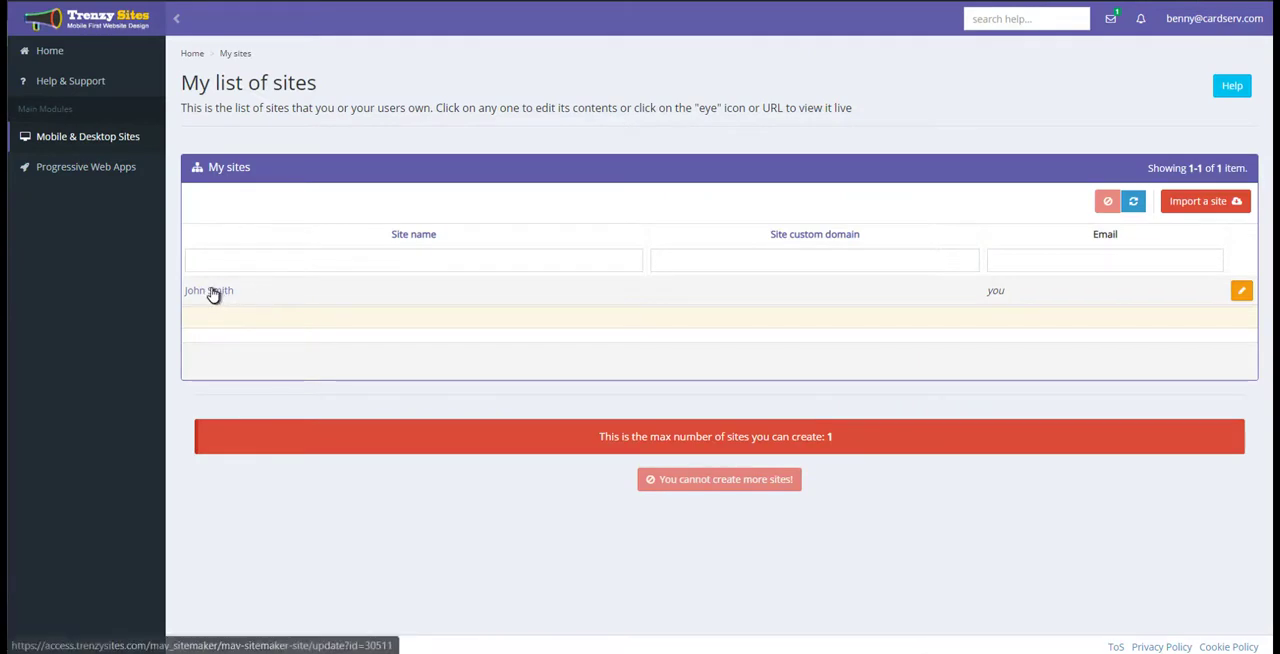
Open the site listed under My sites and its Resume Version page for editing.
click(212, 291)
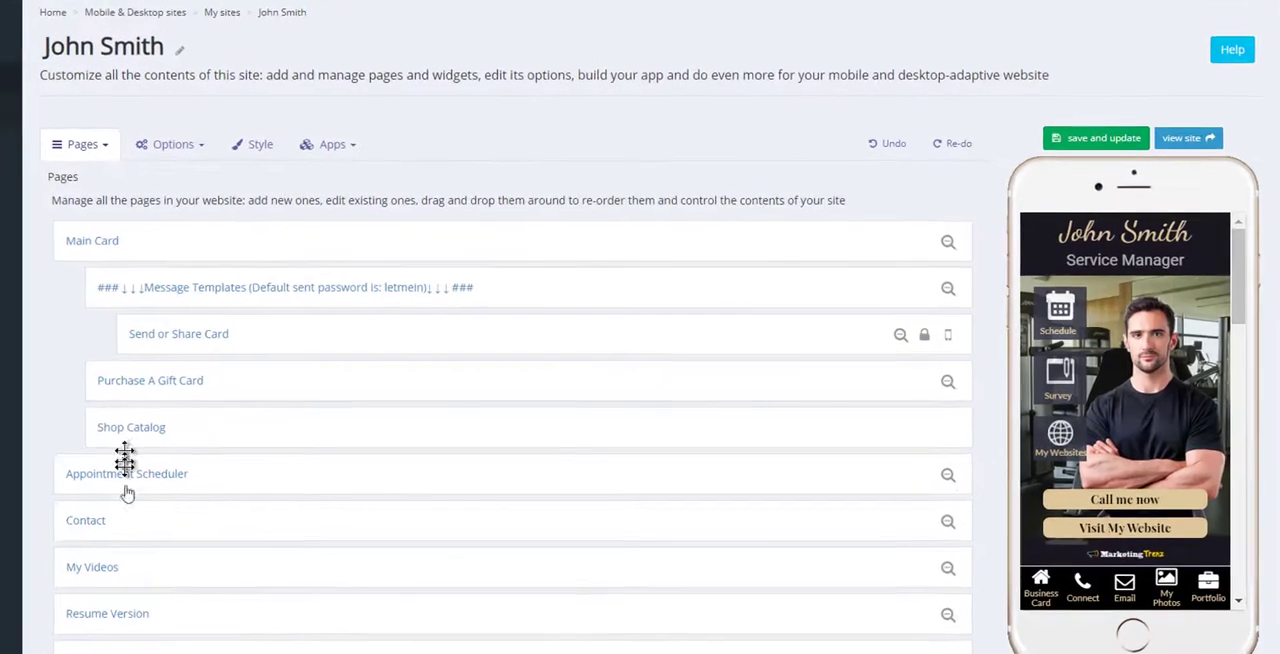
scroll(252, 565, down, 4)
scroll(254, 572, up, 4)
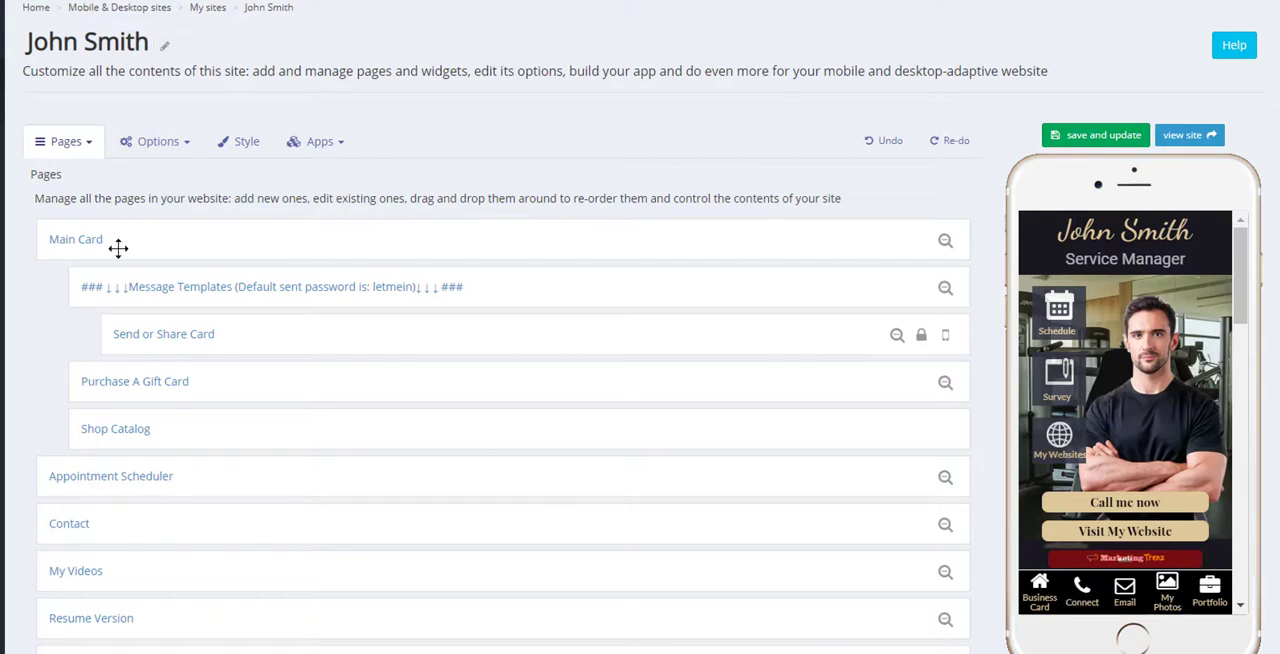
scroll(118, 248, down, 2)
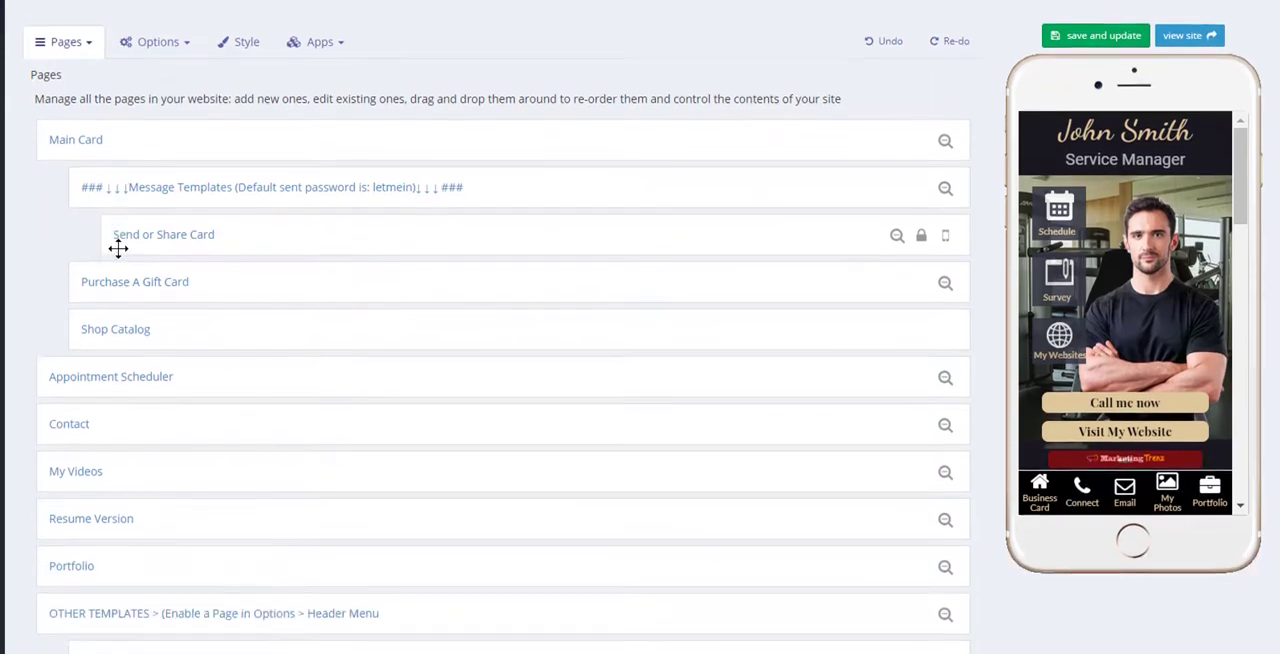
scroll(118, 248, down, 2)
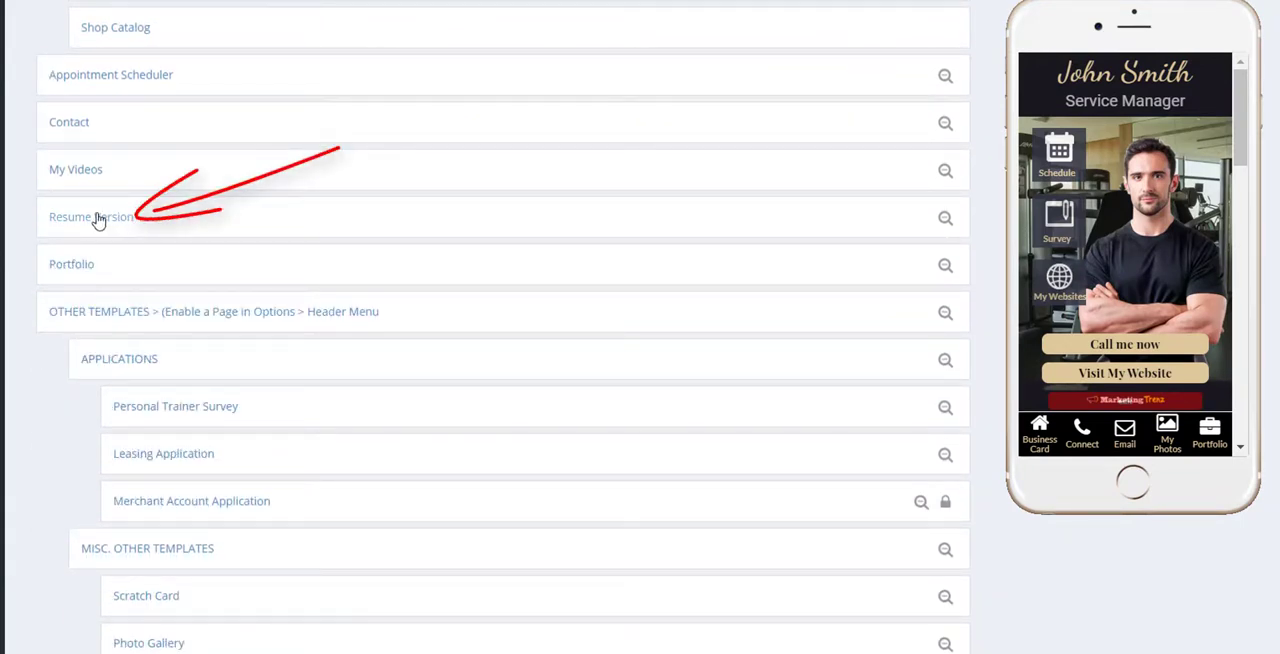
click(98, 220)
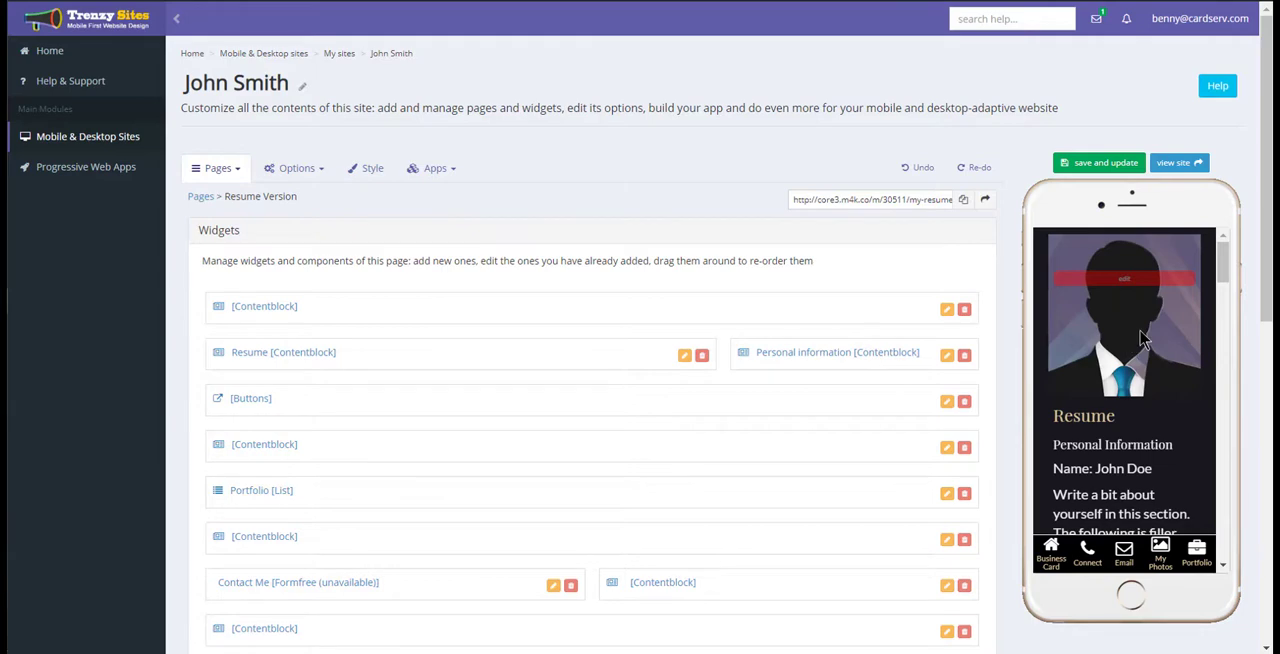
Review the Resume Version page in the phone preview, from the resume text through the portfolio to the reasons for contacting.
scroll(1143, 338, down, 4)
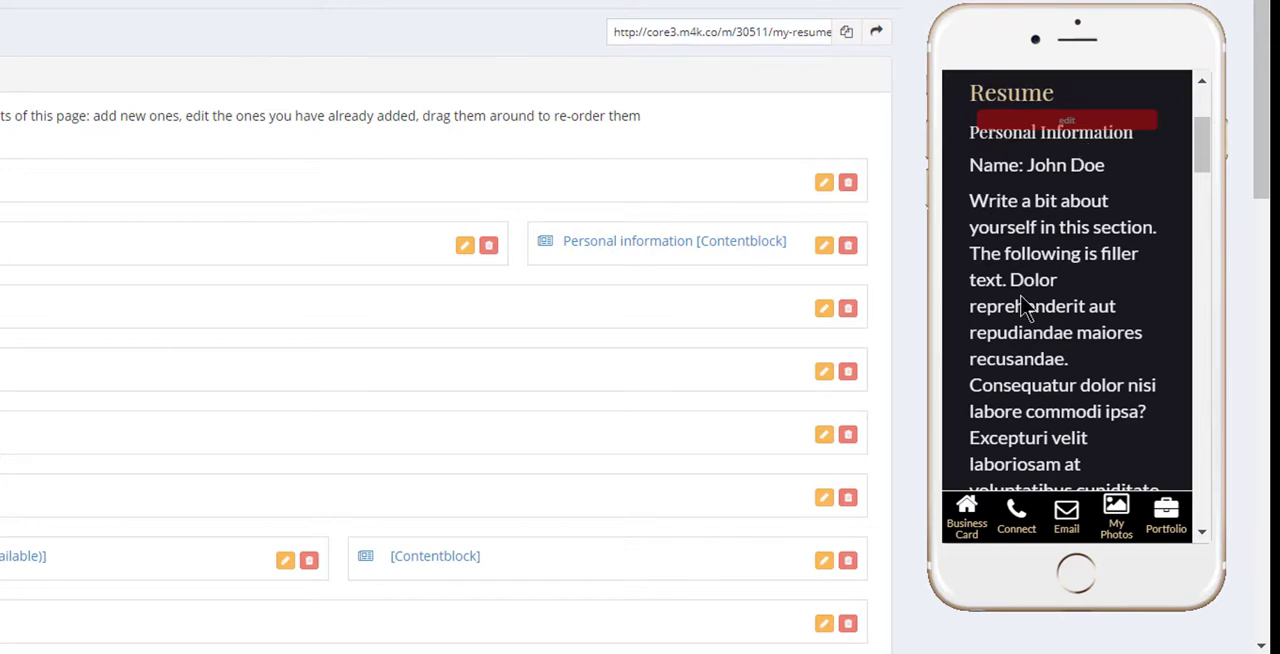
scroll(1022, 278, down, 5)
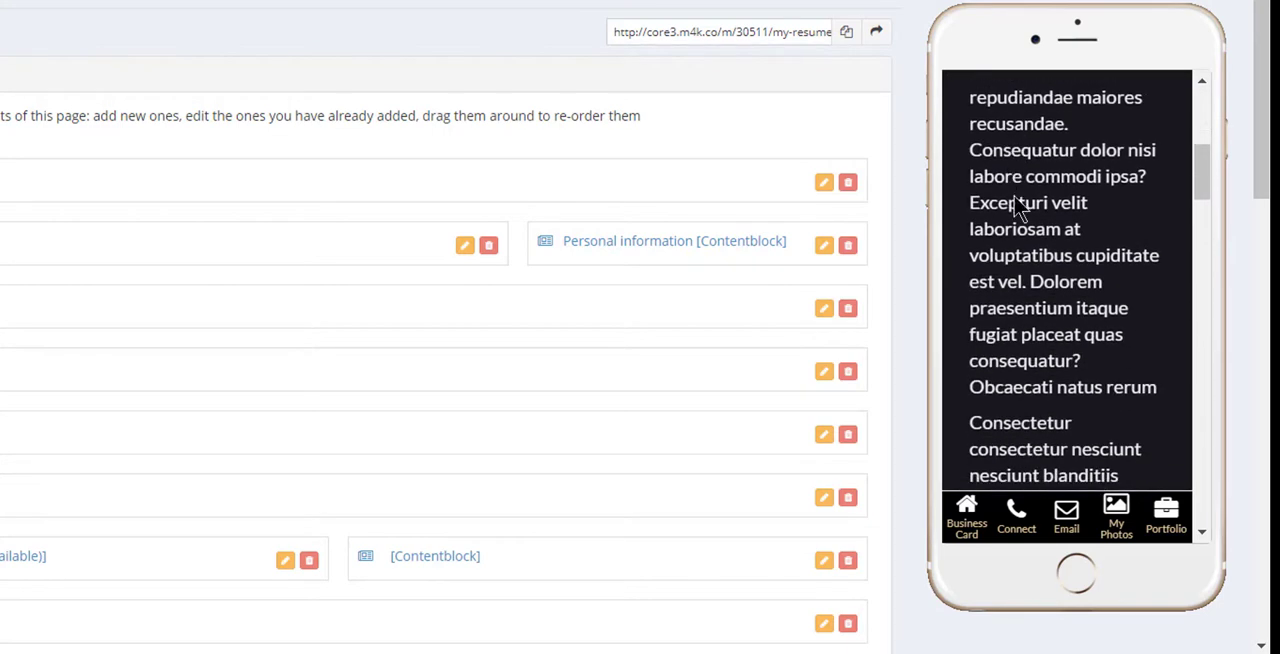
scroll(1013, 243, down, 10)
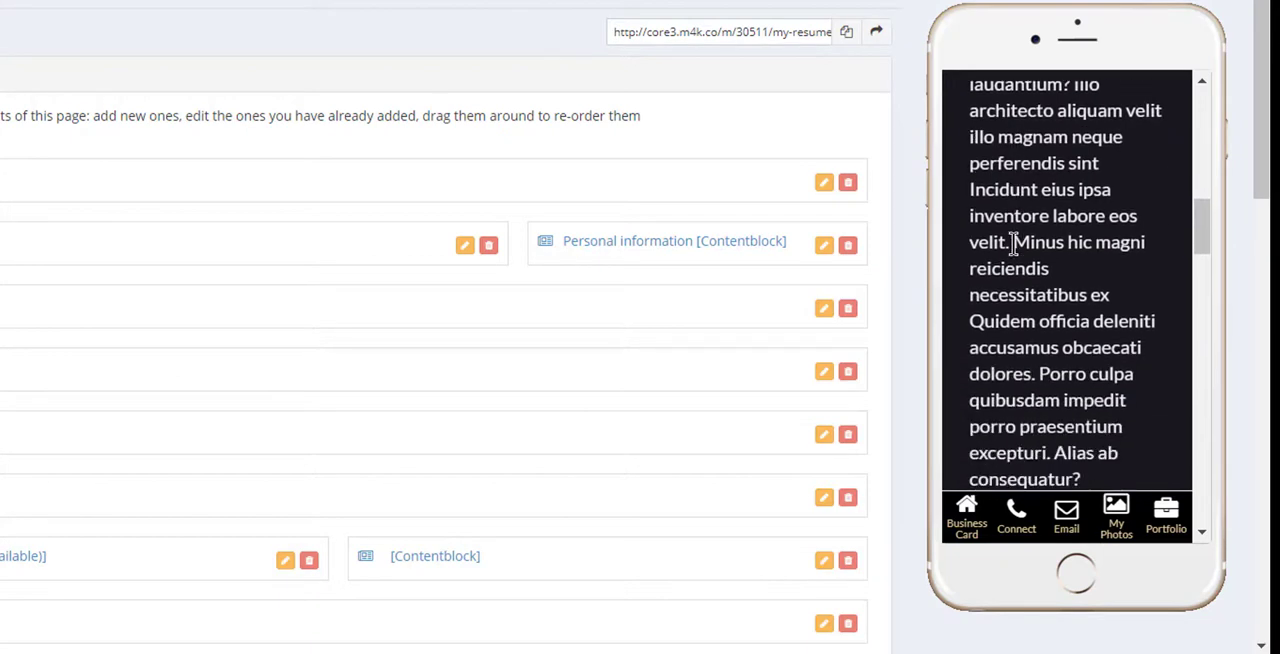
scroll(1013, 243, down, 5)
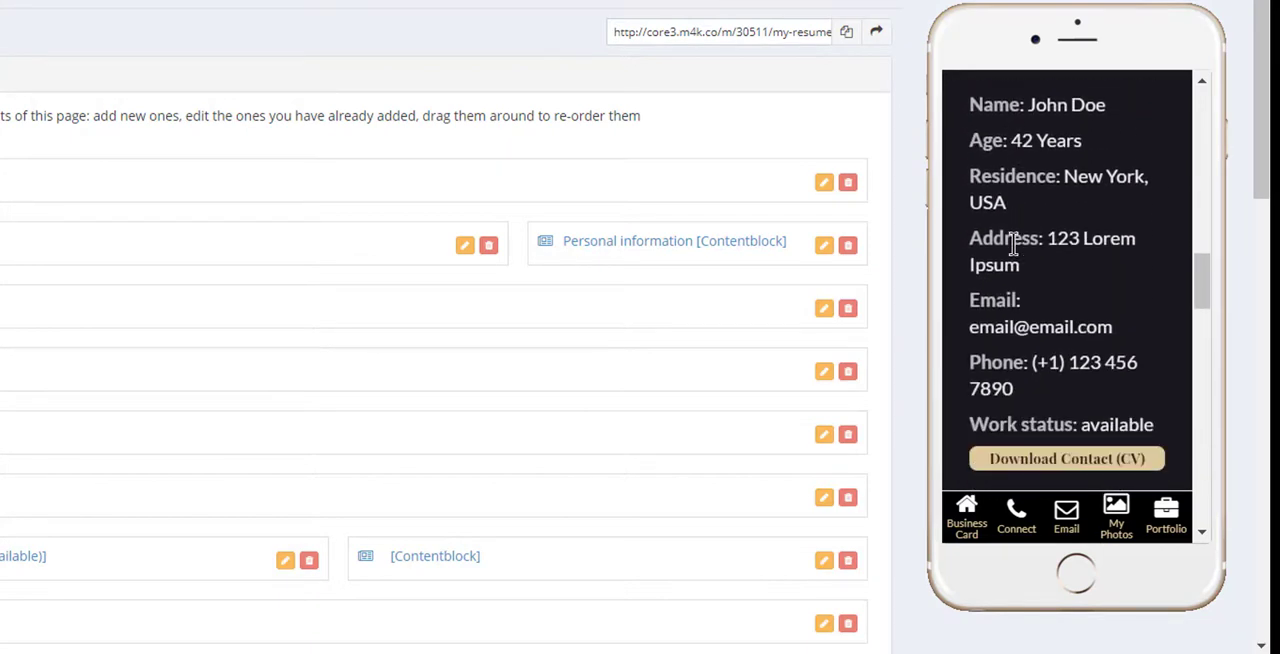
scroll(1080, 190, down, 5)
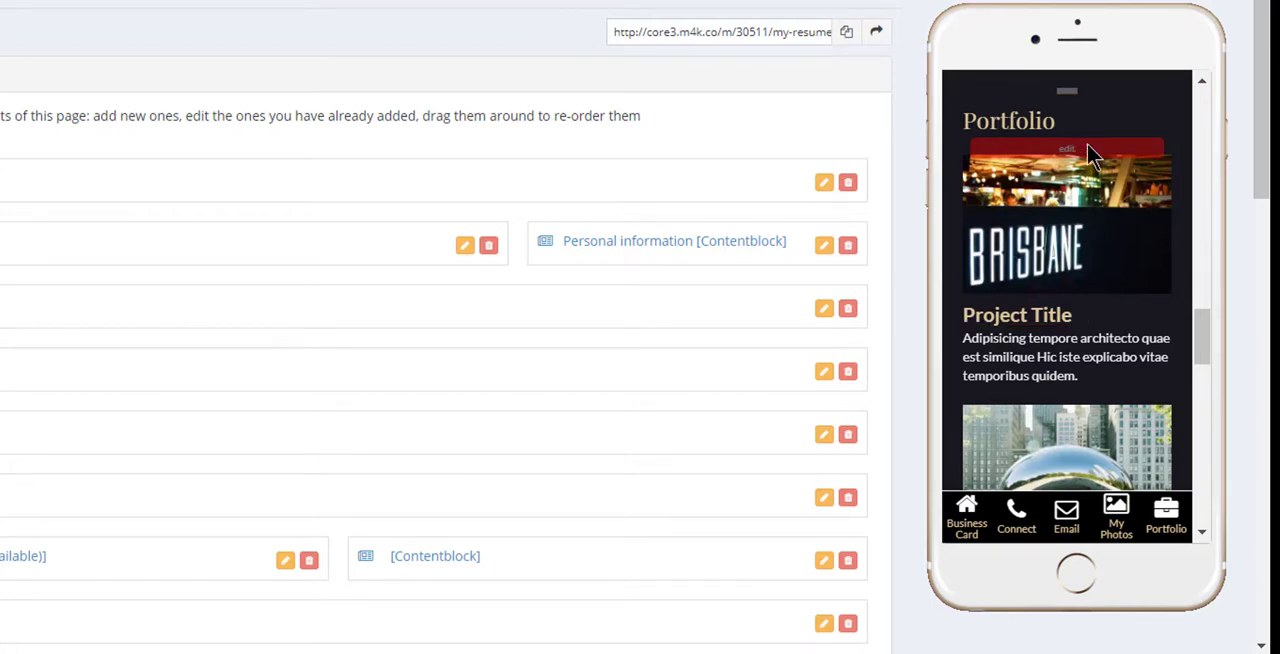
scroll(1055, 320, down, 3)
scroll(1055, 320, down, 3)
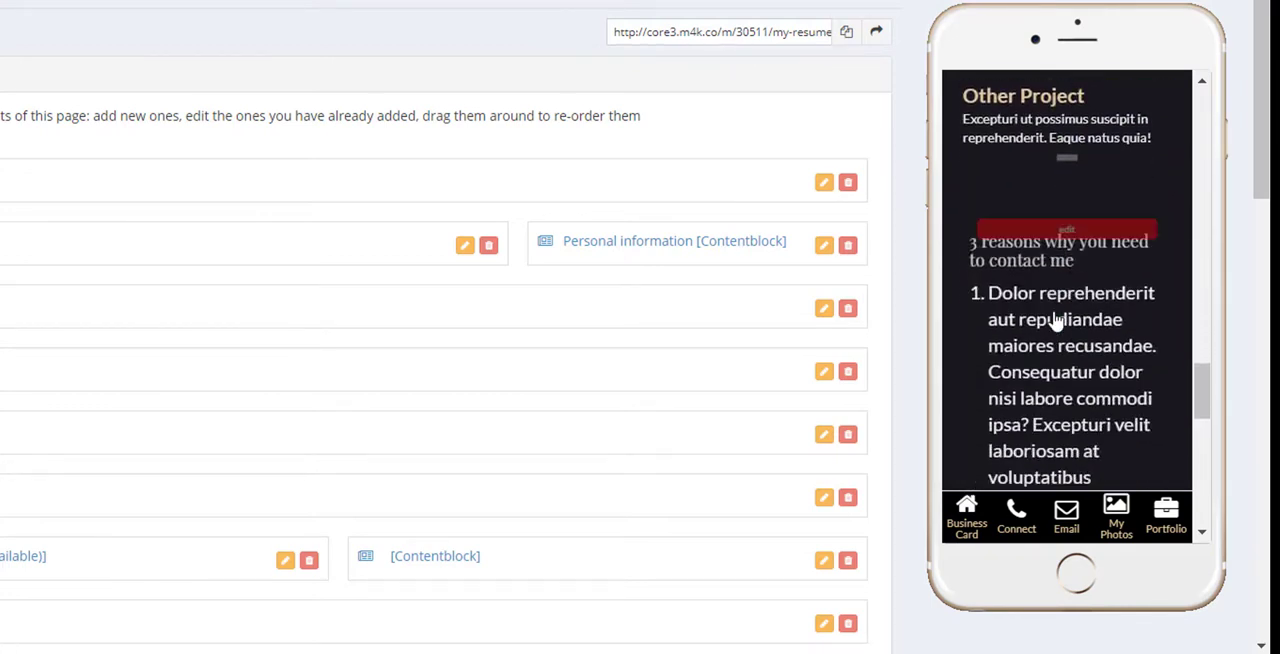
scroll(1055, 320, down, 6)
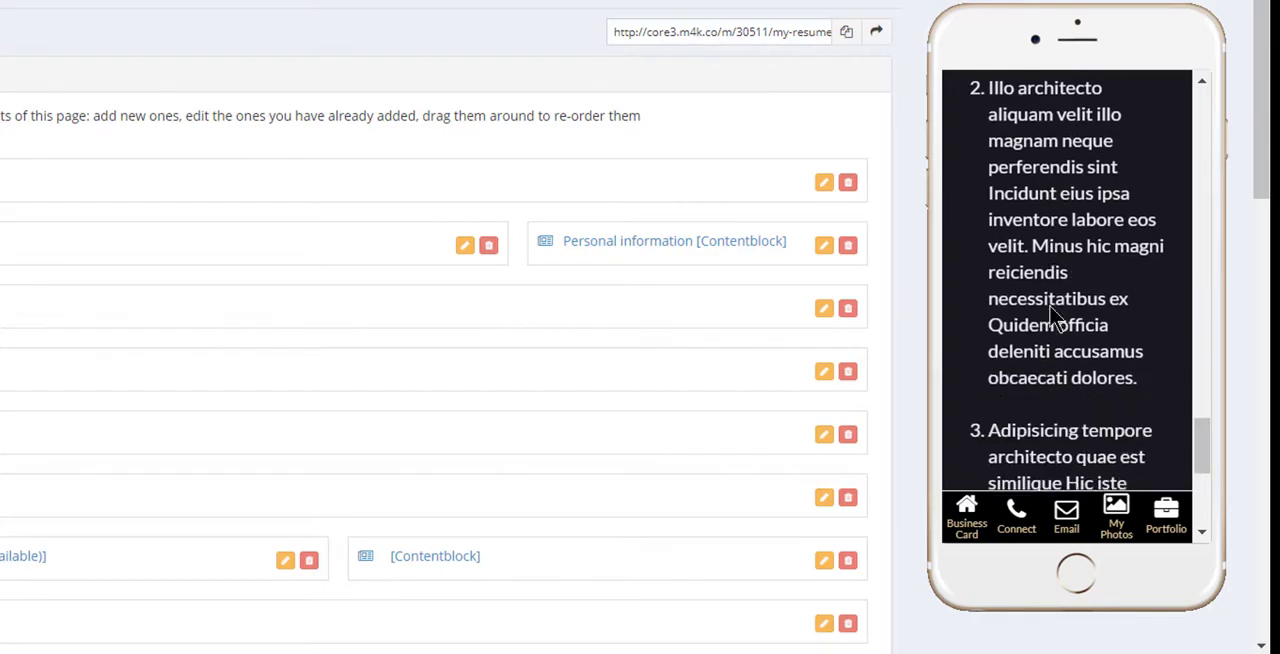
scroll(1052, 316, down, 4)
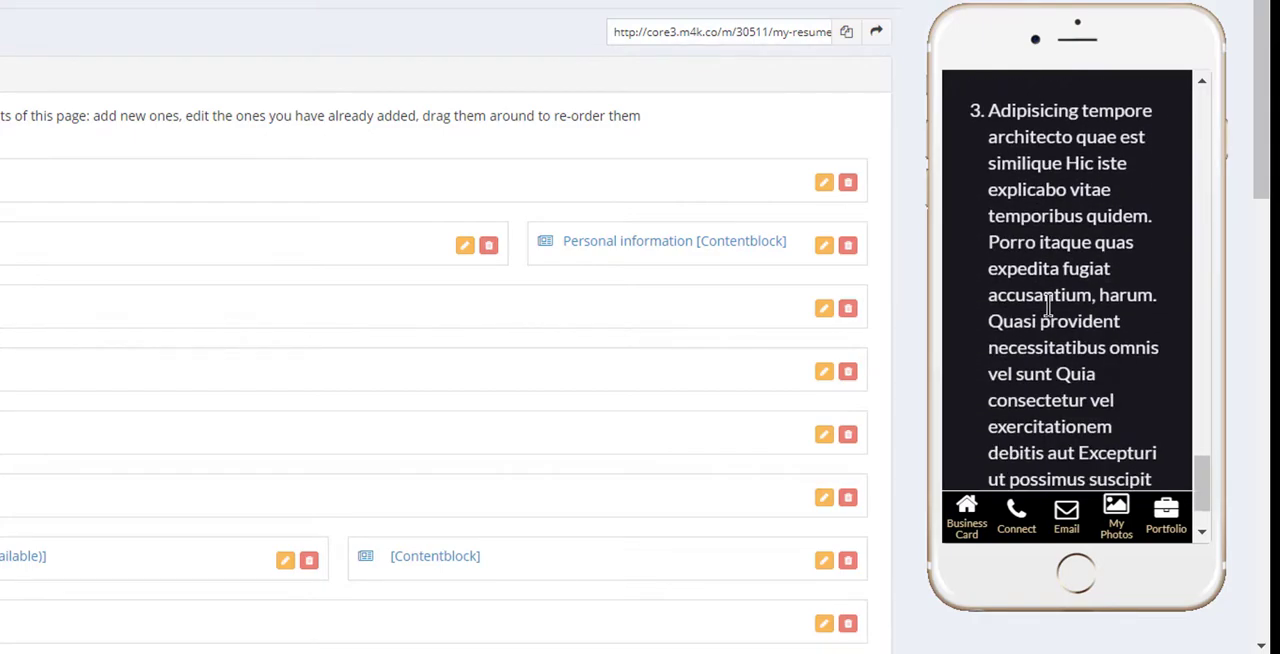
scroll(1047, 308, down, 2)
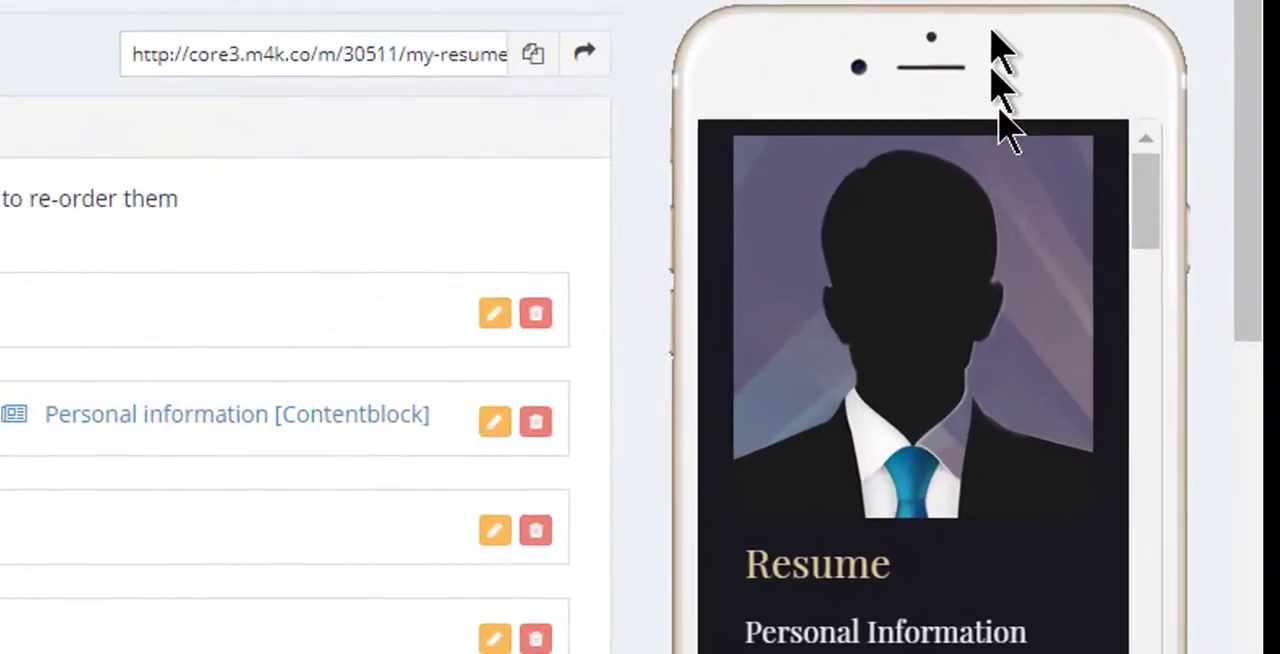
Open the content block holding the silhouette profile image and go to its main text.
mouse_move(1116, 308)
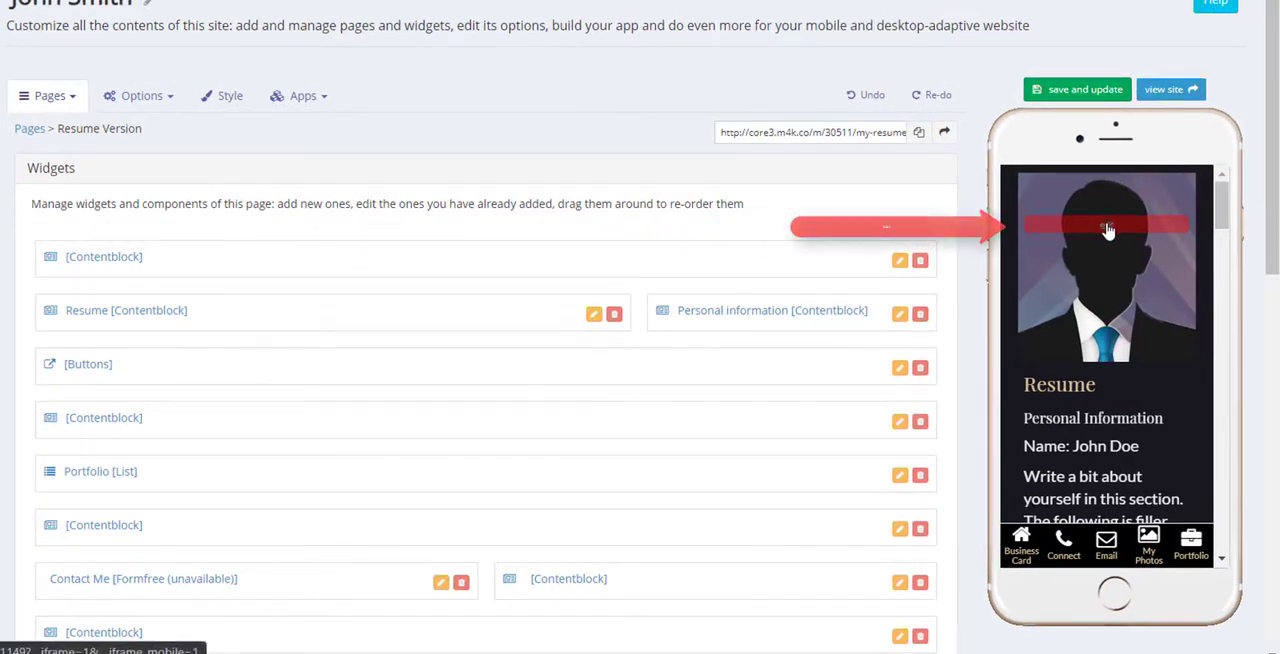
click(1105, 230)
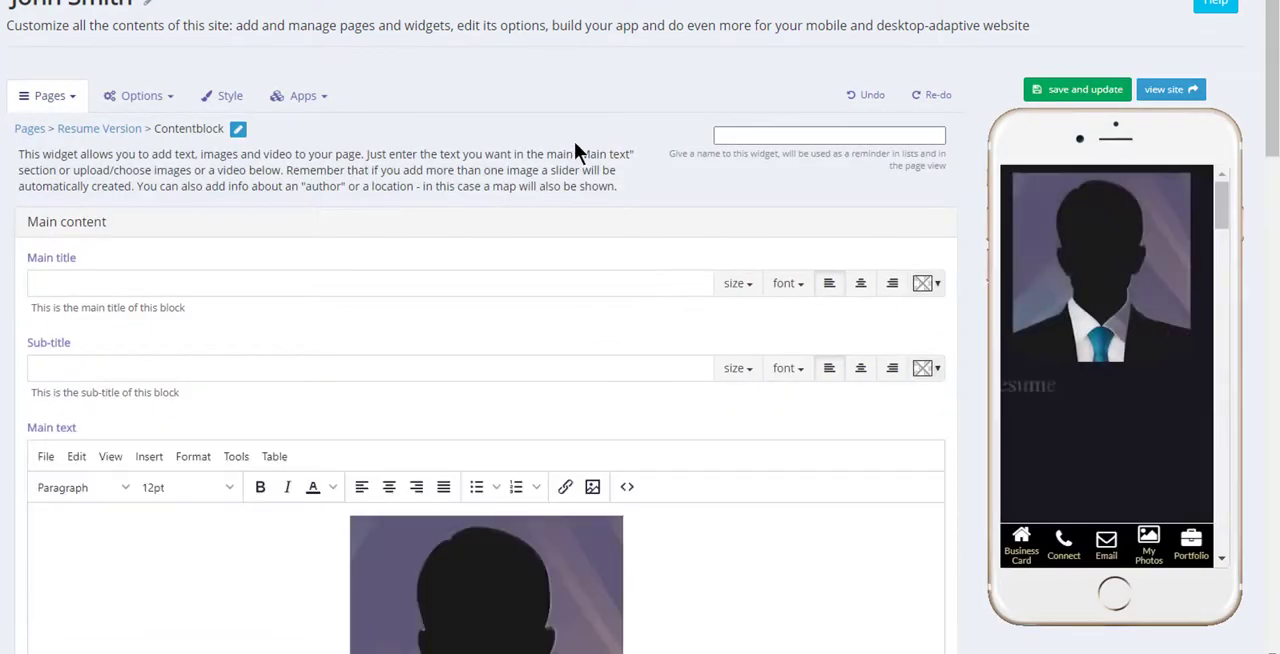
scroll(574, 136, down, 2)
scroll(575, 147, down, 2)
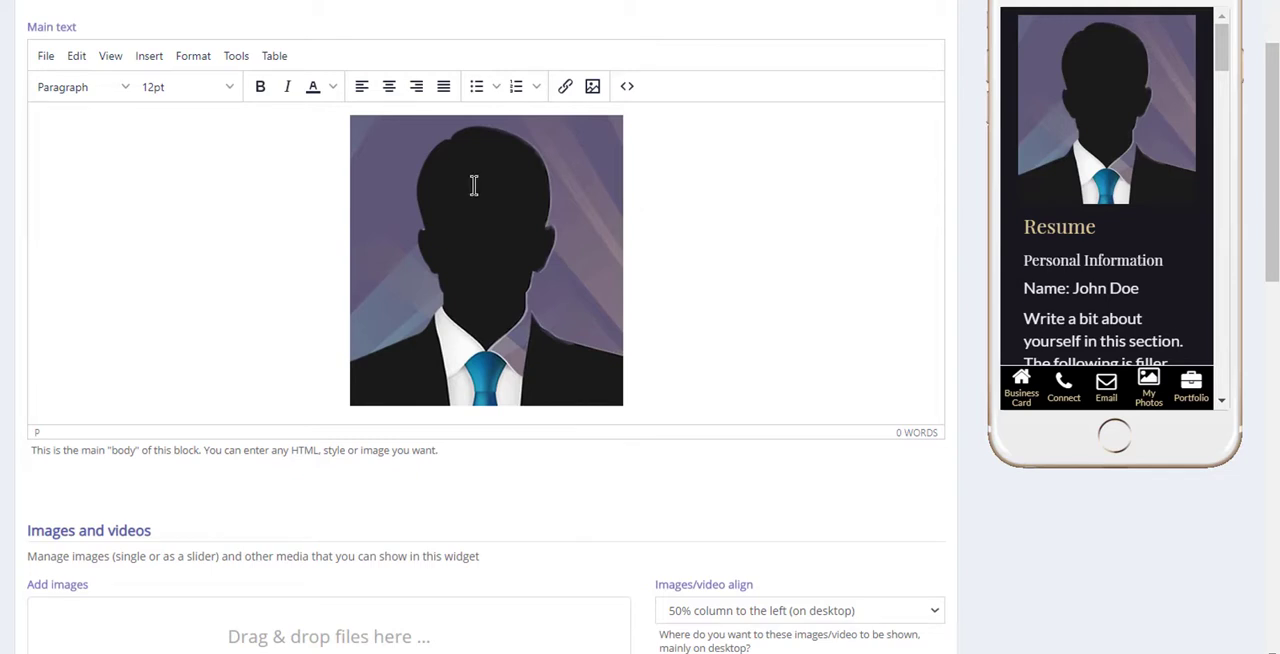
Start inserting an image in the main text and upload demo-resume.jpg to the file library.
click(593, 88)
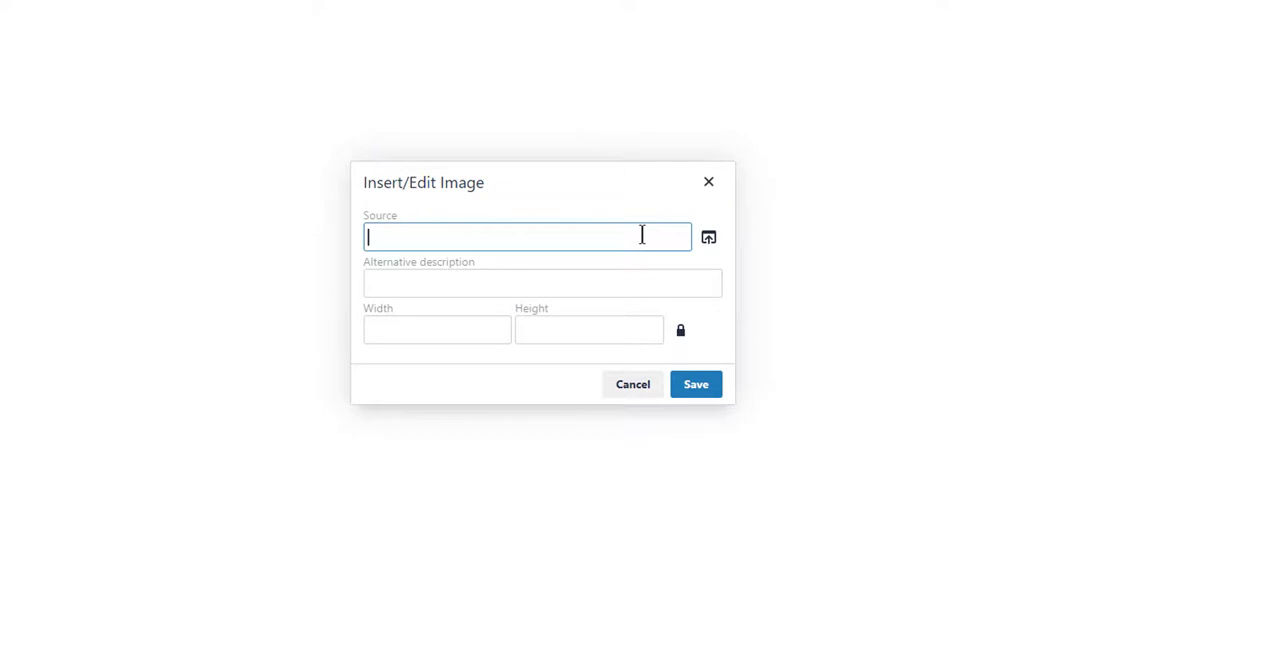
click(708, 240)
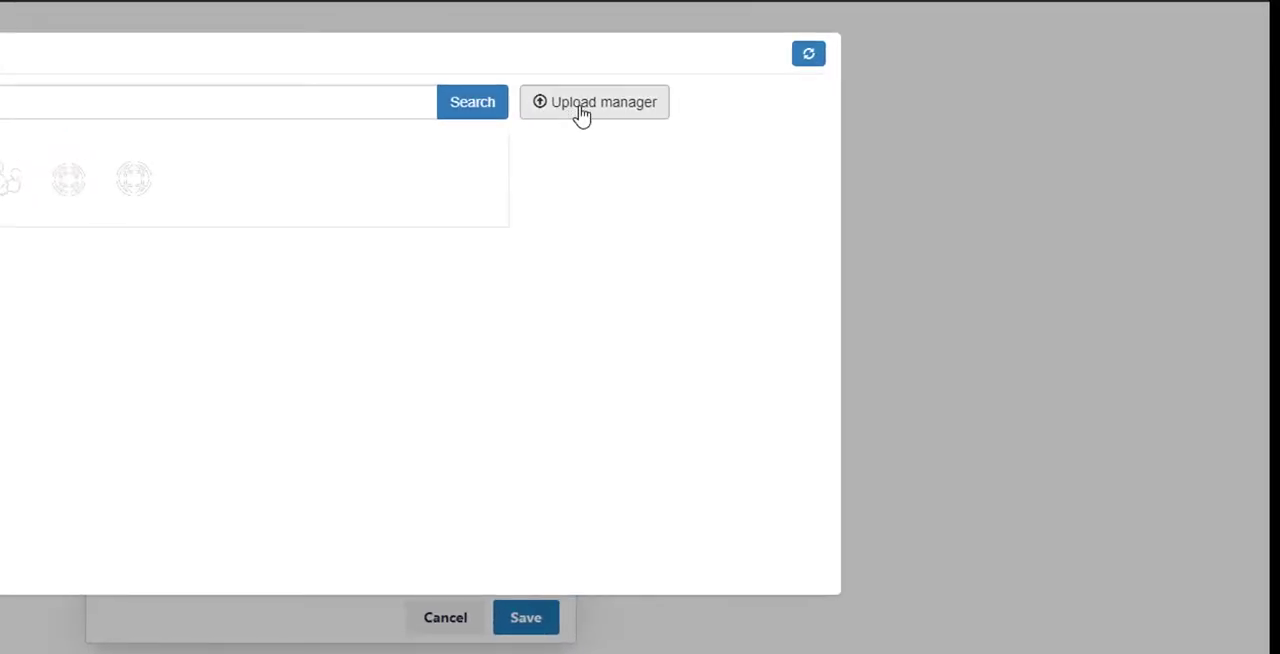
click(581, 113)
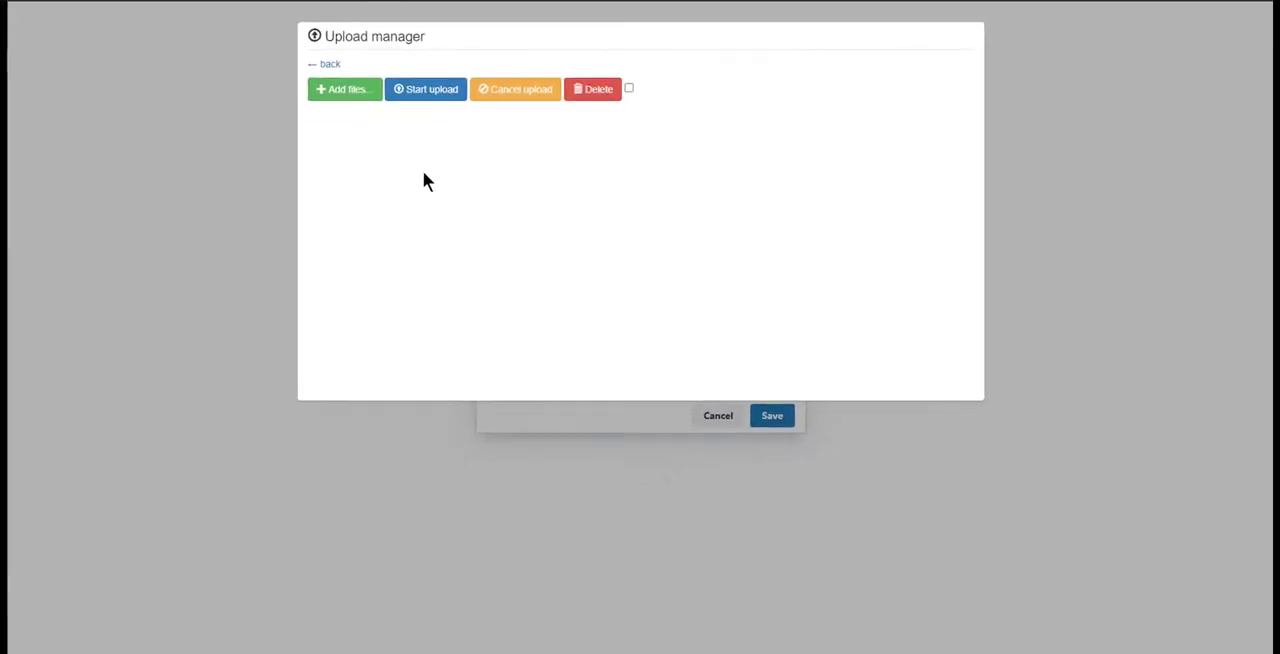
click(339, 90)
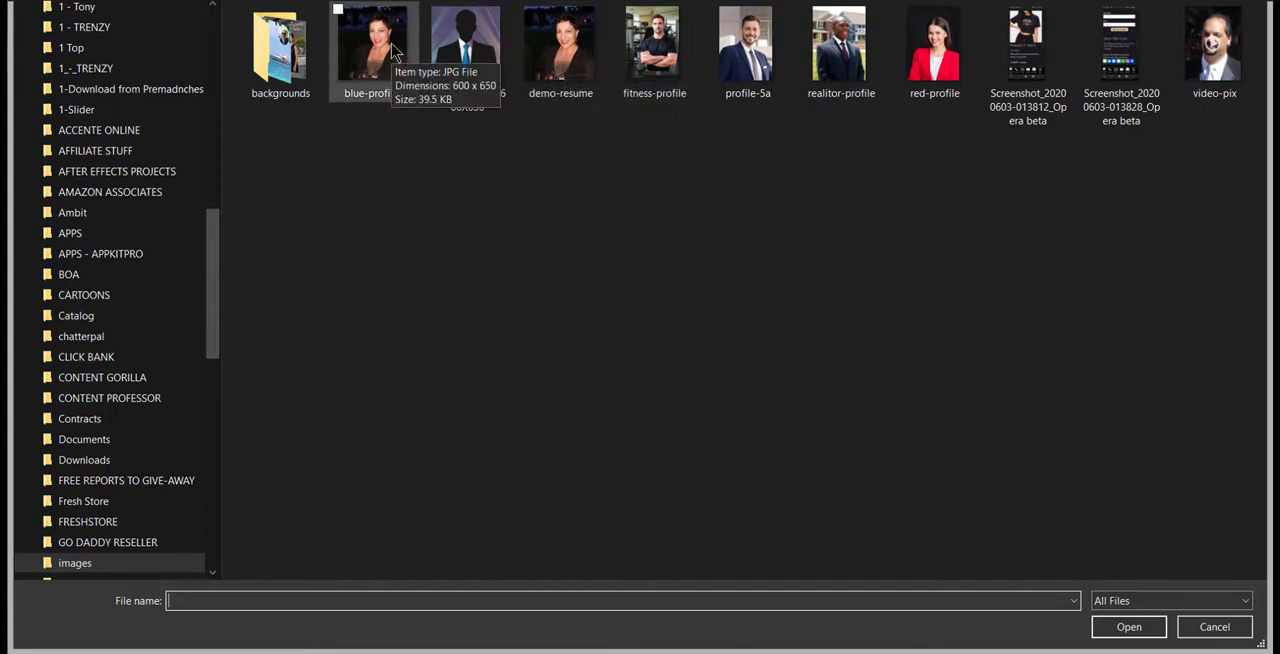
double_click(560, 55)
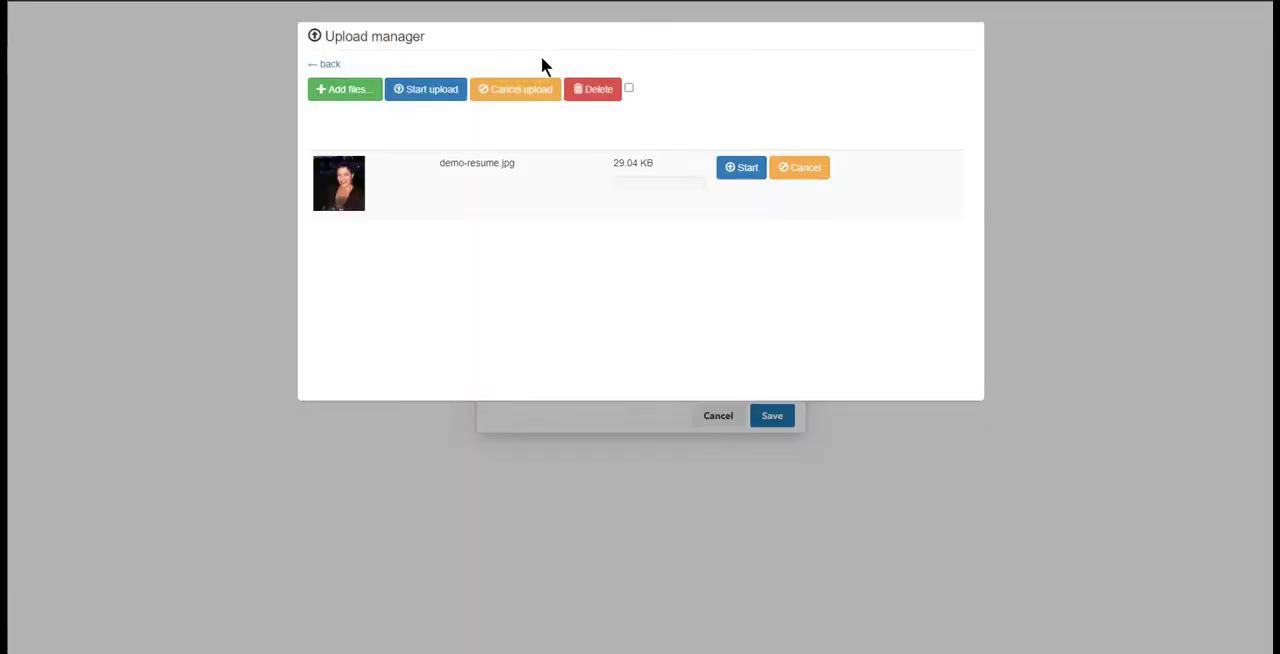
click(742, 170)
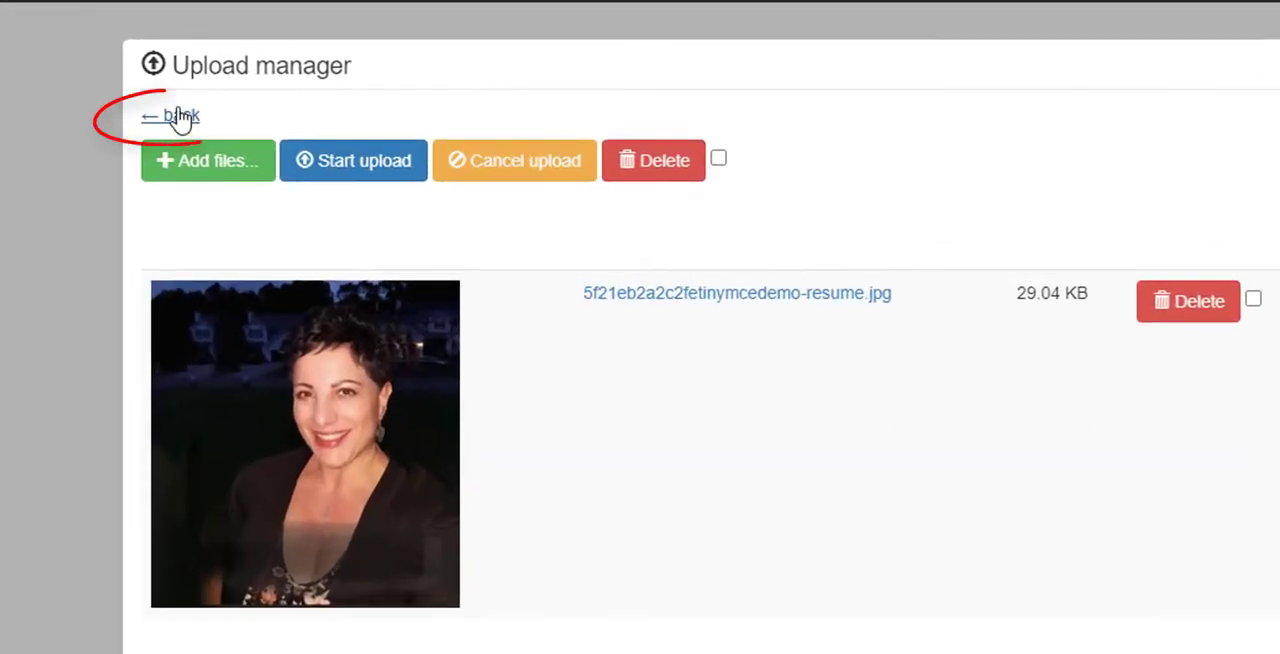
Choose the uploaded demo-resume photo from the file library as the image source.
click(178, 118)
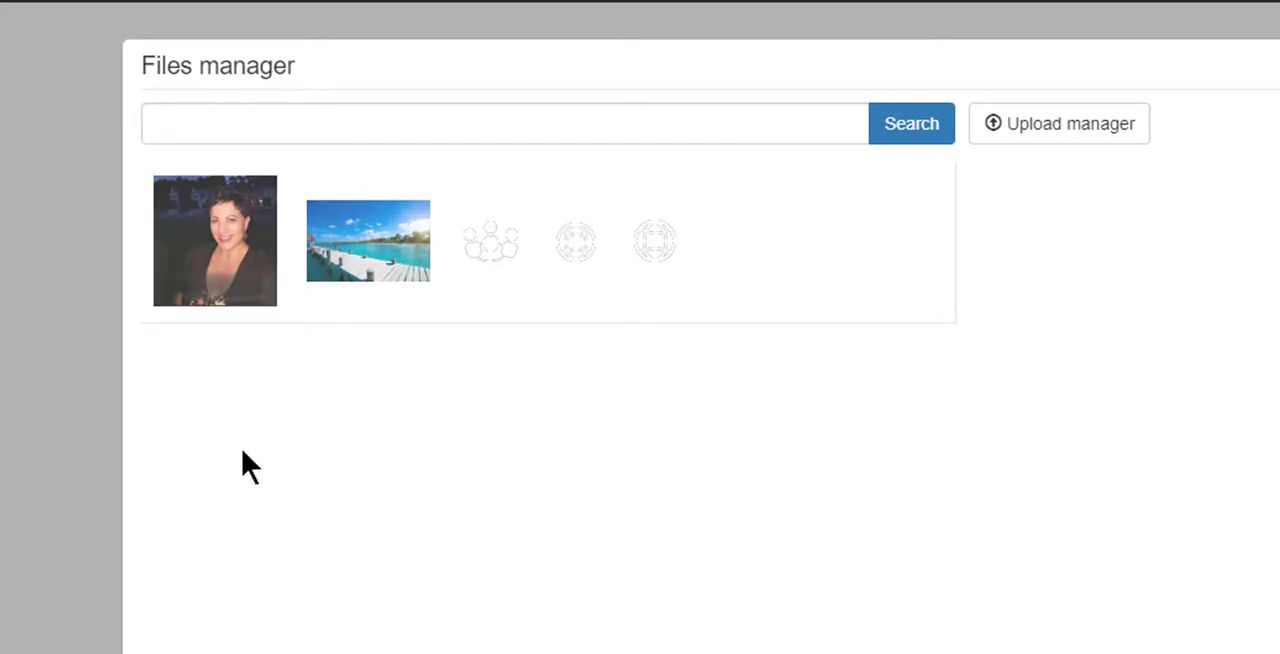
click(214, 268)
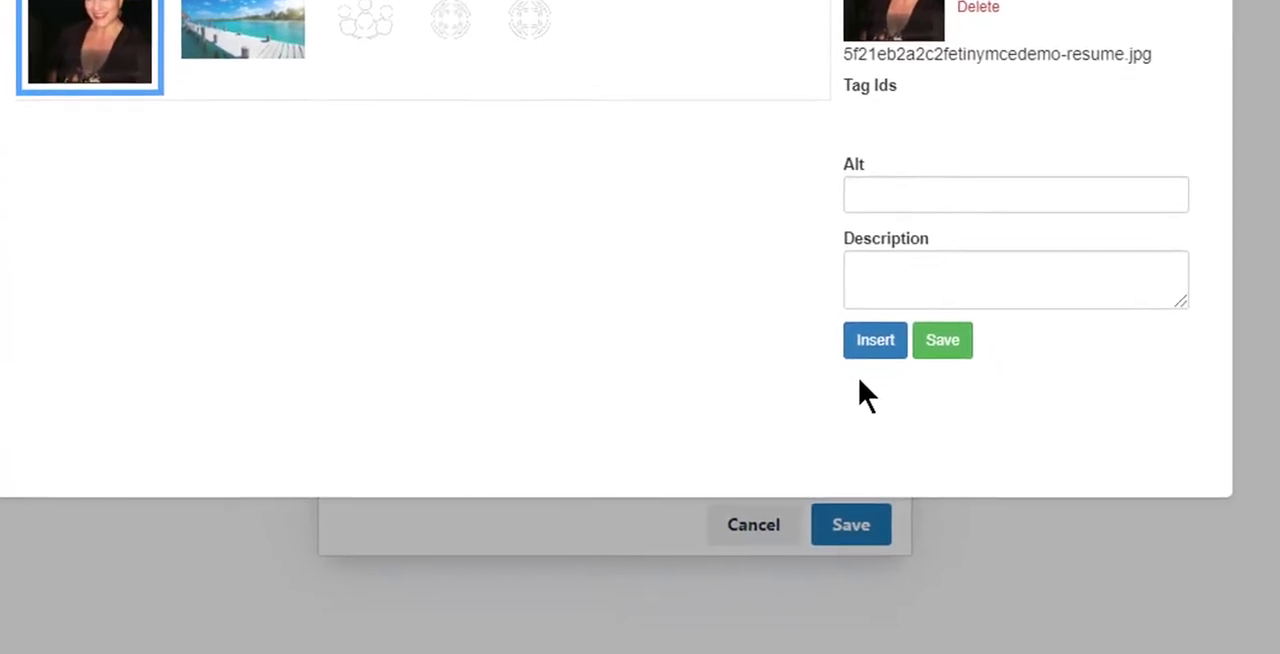
click(869, 344)
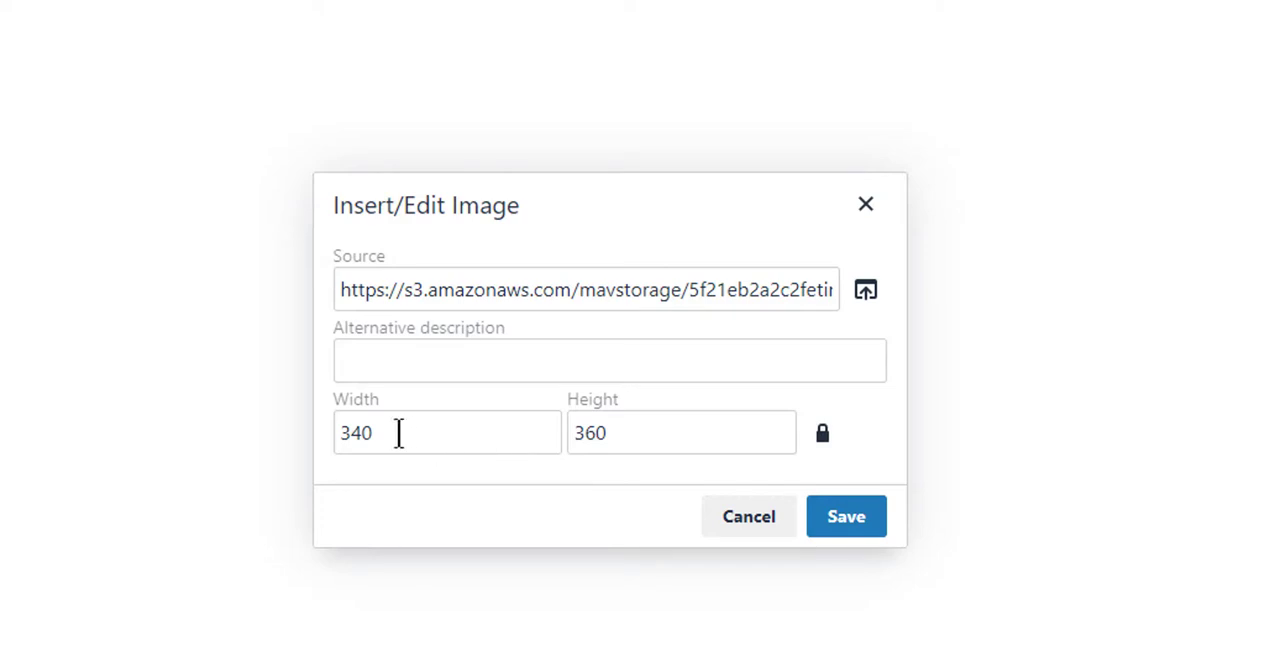
Try releasing the image's proportion constraint, and restore it without changing the dimensions.
click(620, 432)
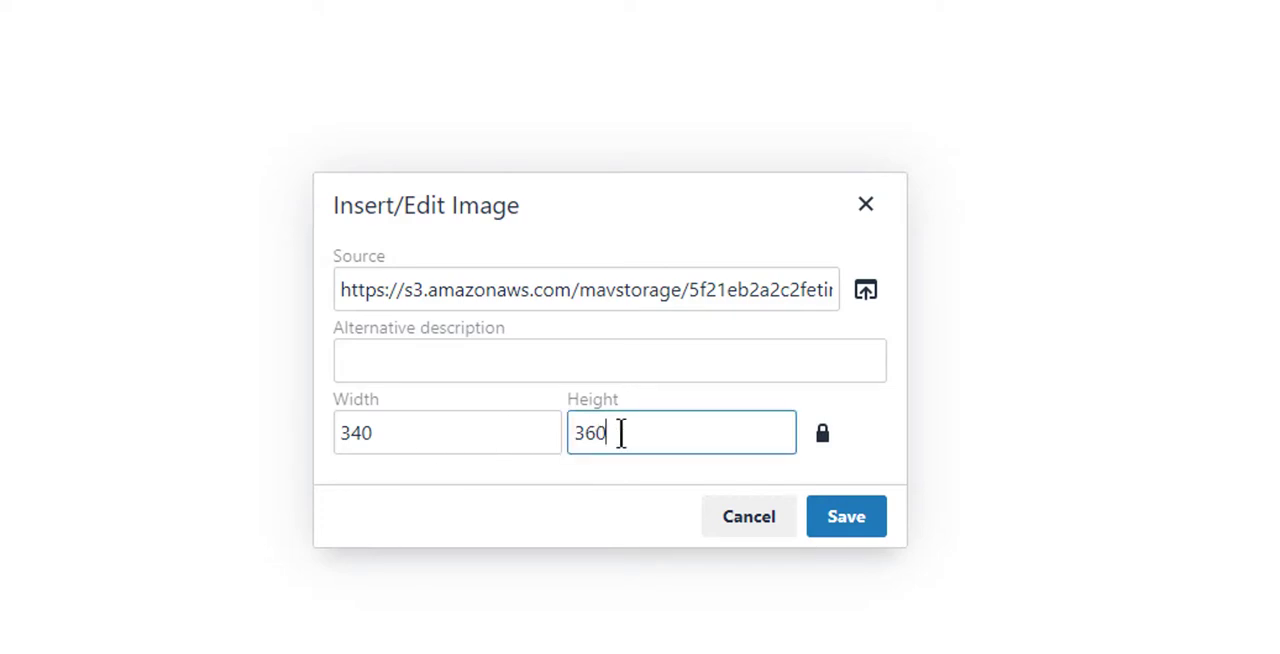
click(824, 440)
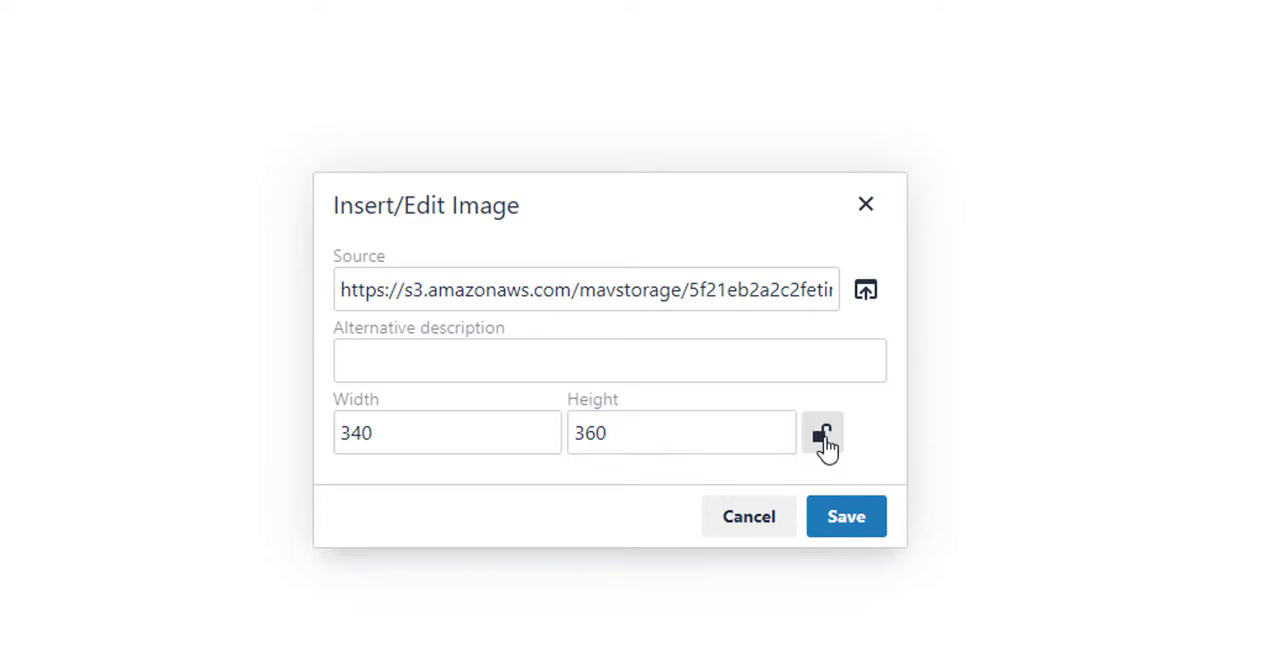
double_click(431, 432)
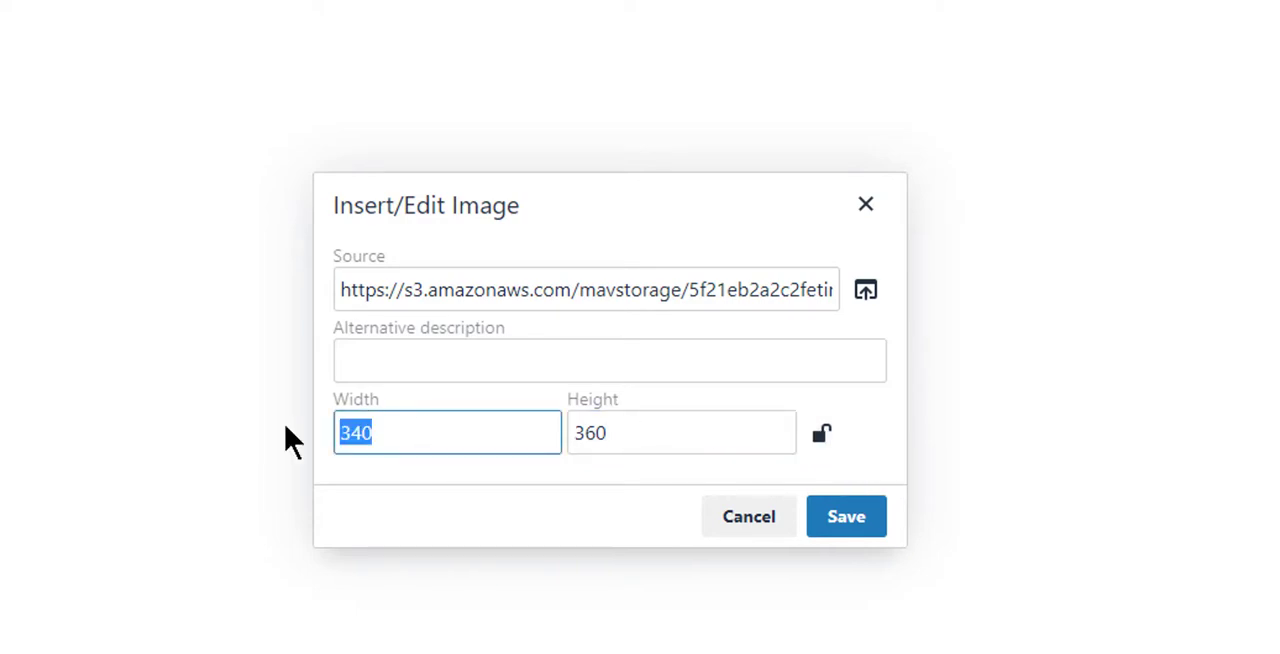
click(823, 440)
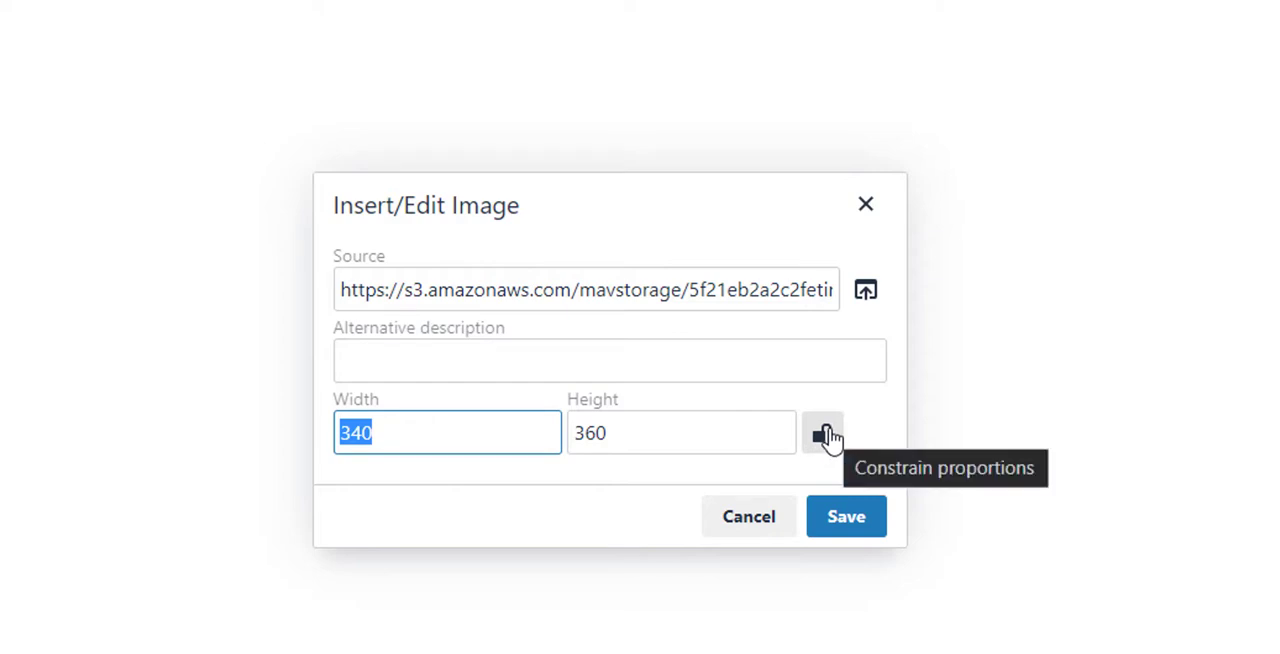
click(829, 440)
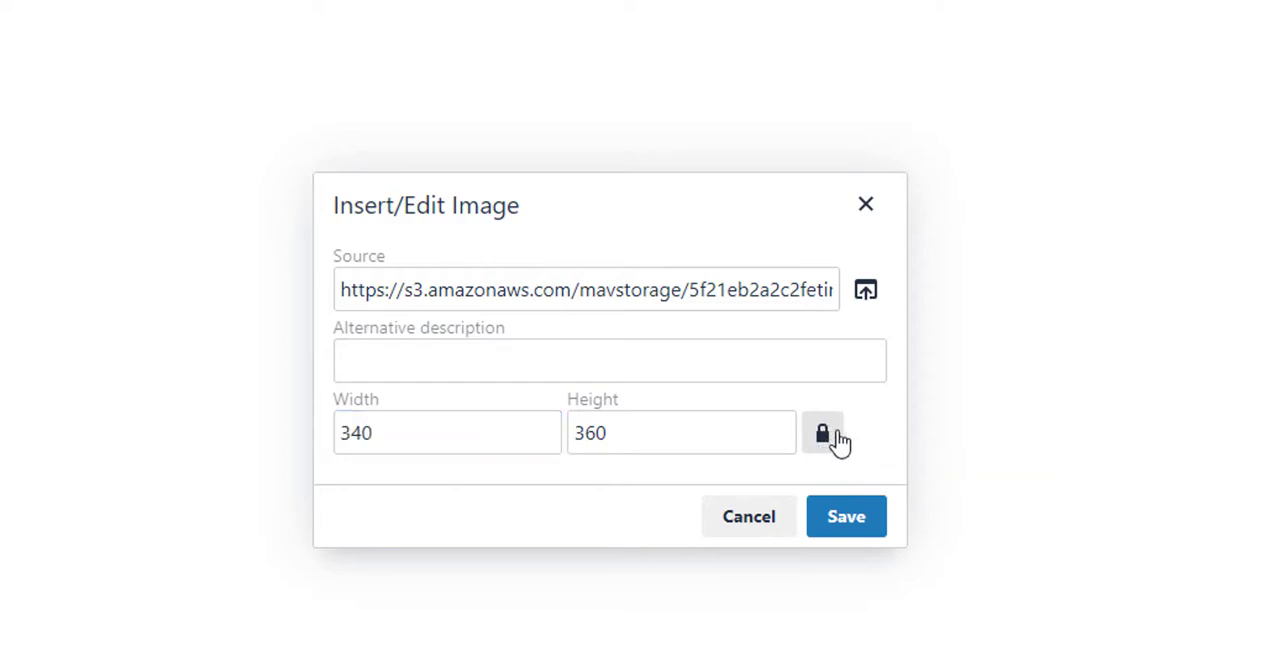
Save the image settings to place the uploaded photo in the main text.
click(846, 517)
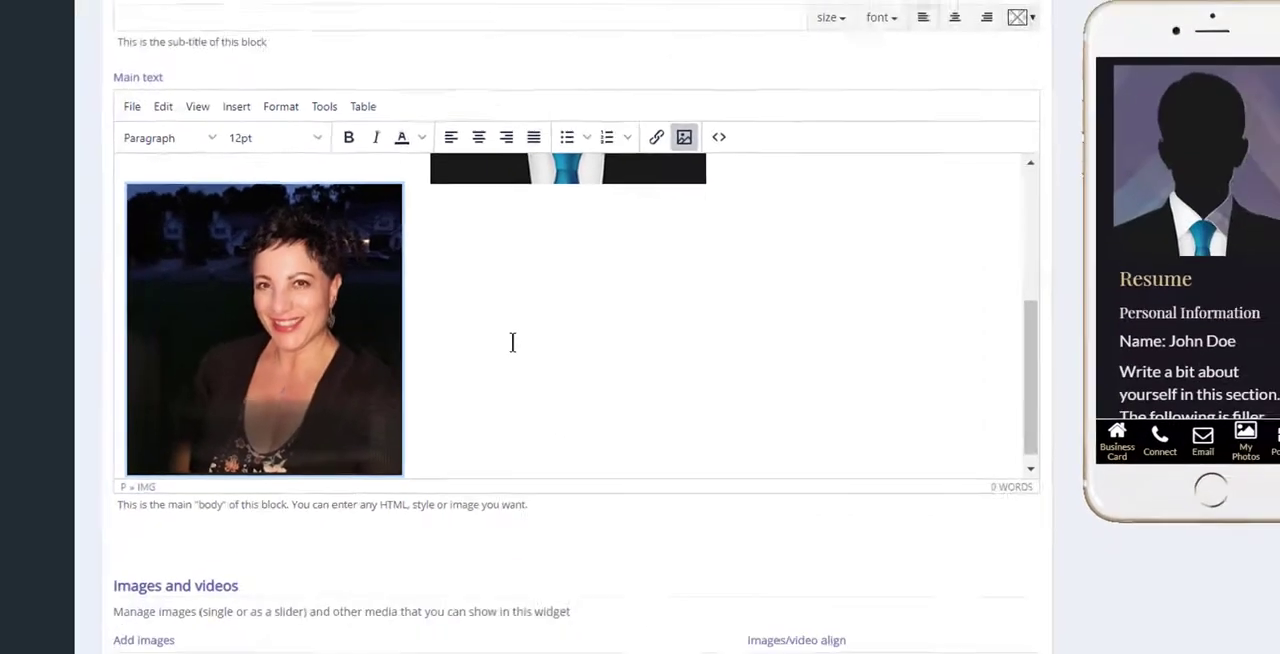
Delete the silhouette placeholder image from the content block's main text, keeping the uploaded photo.
scroll(603, 378, up, 4)
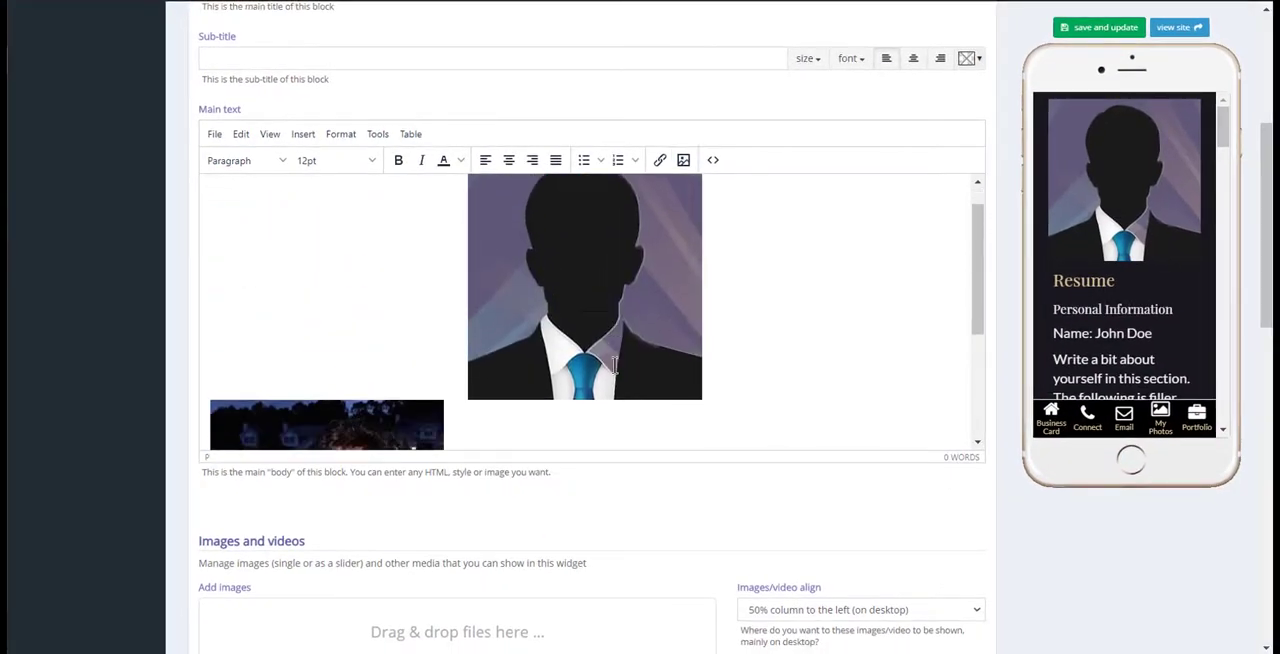
scroll(625, 350, down, 2)
scroll(708, 257, up, 2)
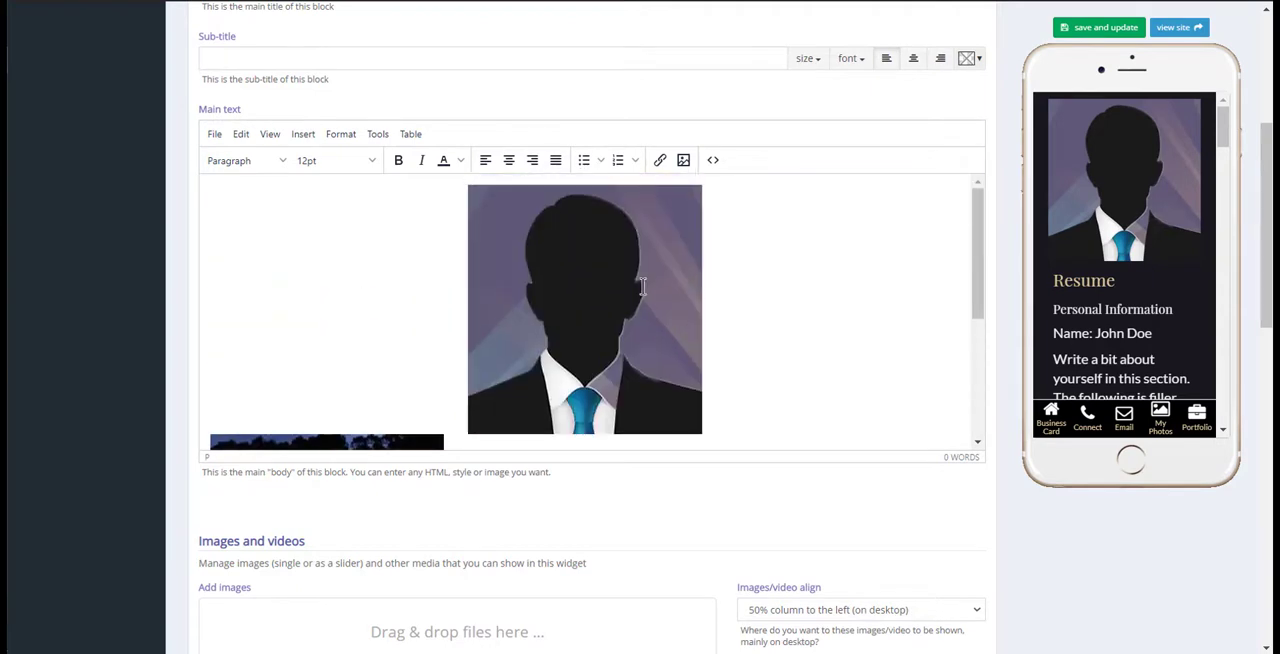
click(643, 287)
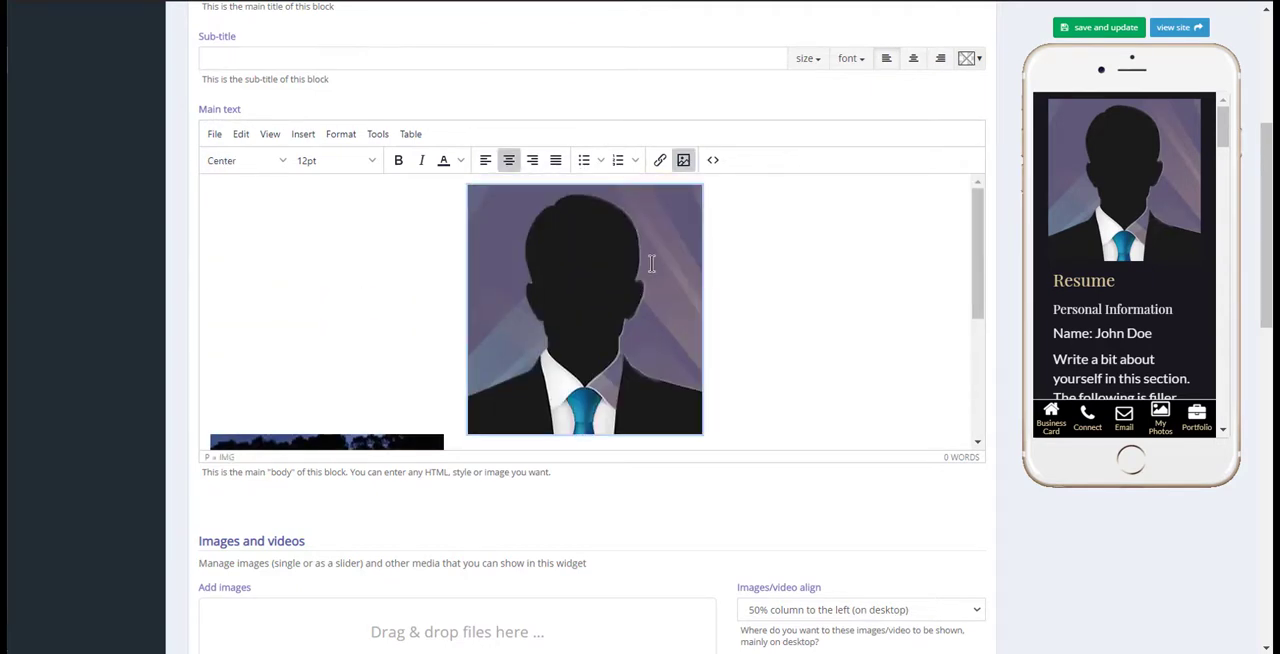
key(Delete)
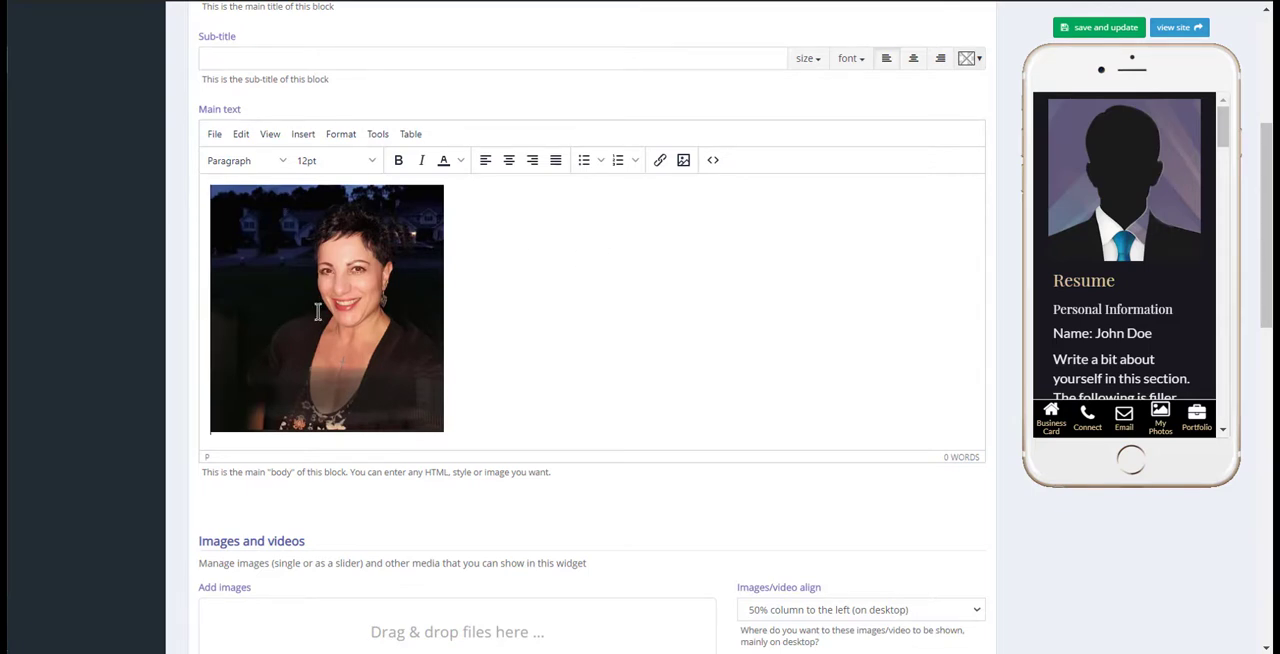
Center the uploaded photo in the main text, and save and update the content block.
scroll(330, 318, up, 1)
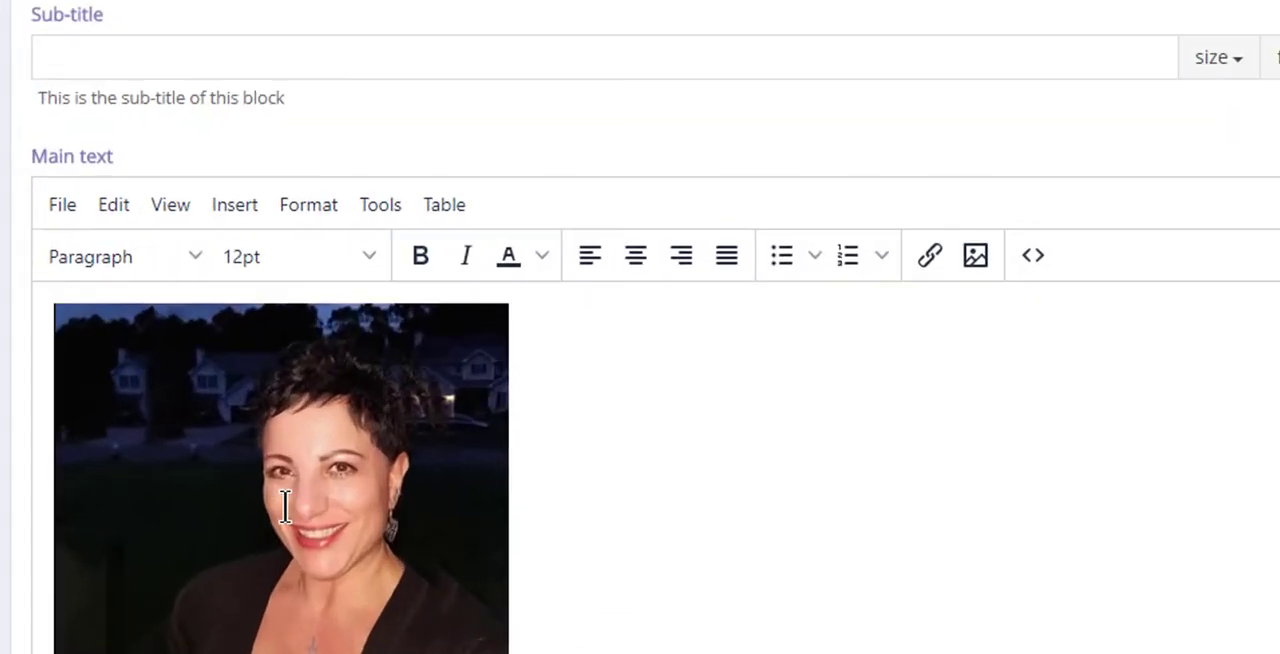
click(328, 374)
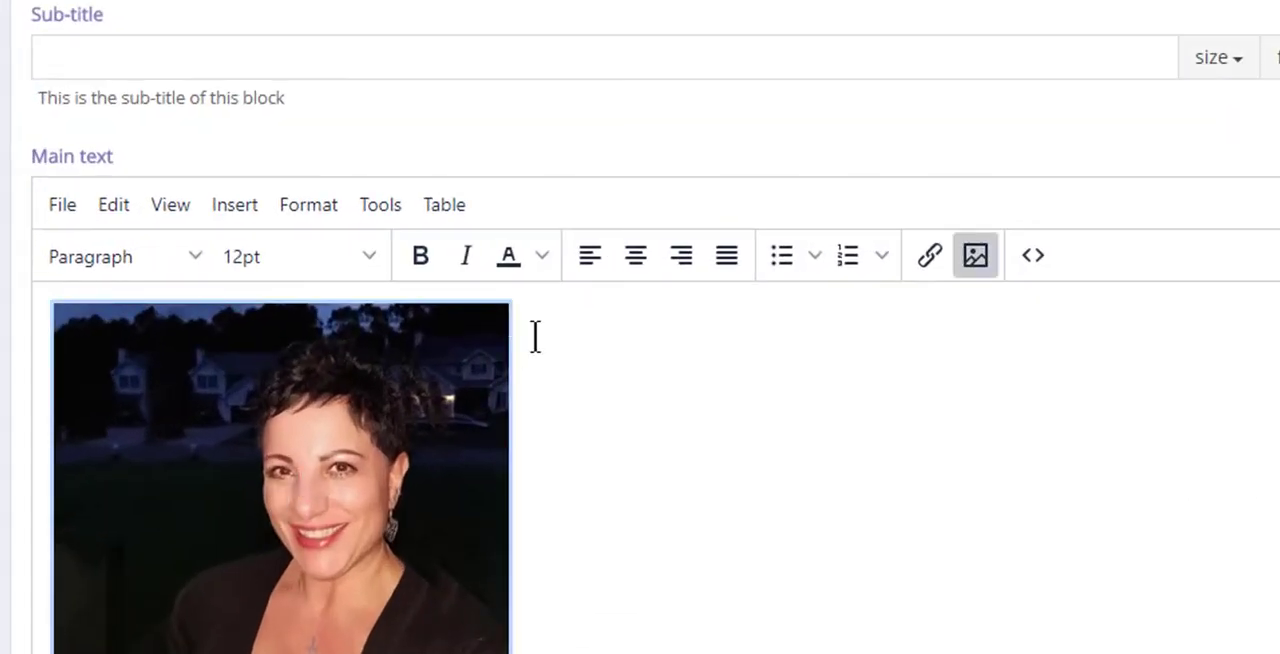
click(634, 258)
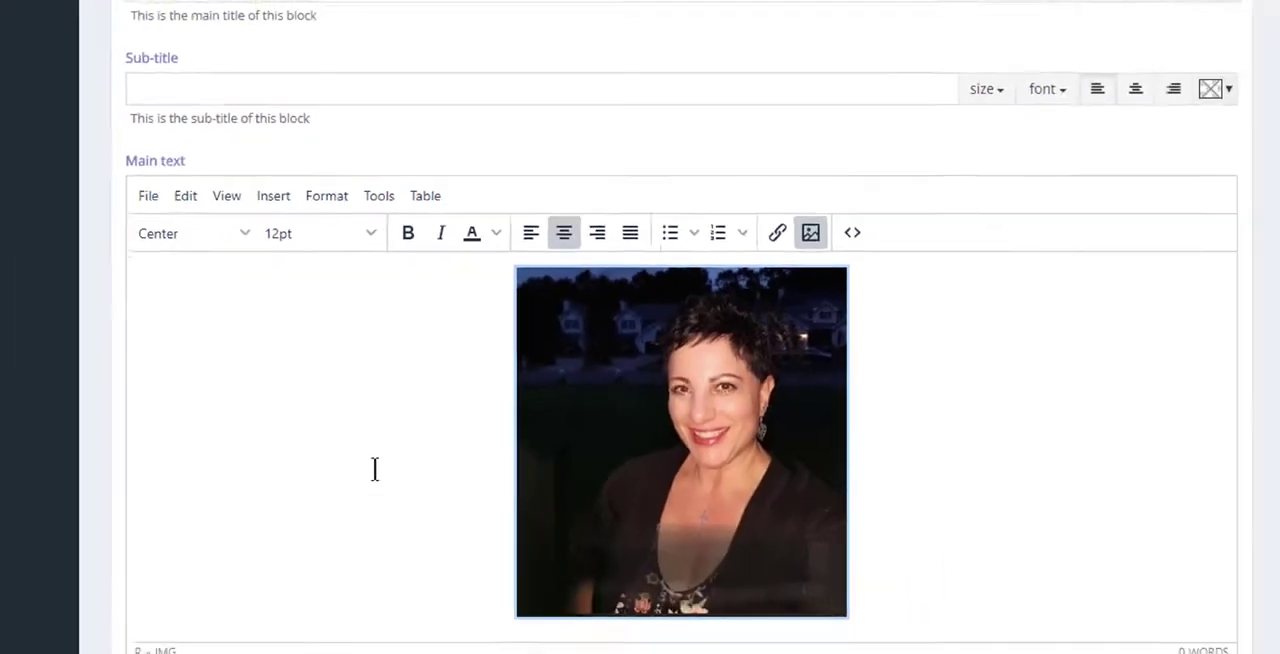
scroll(374, 588, down, 2)
scroll(388, 366, up, 3)
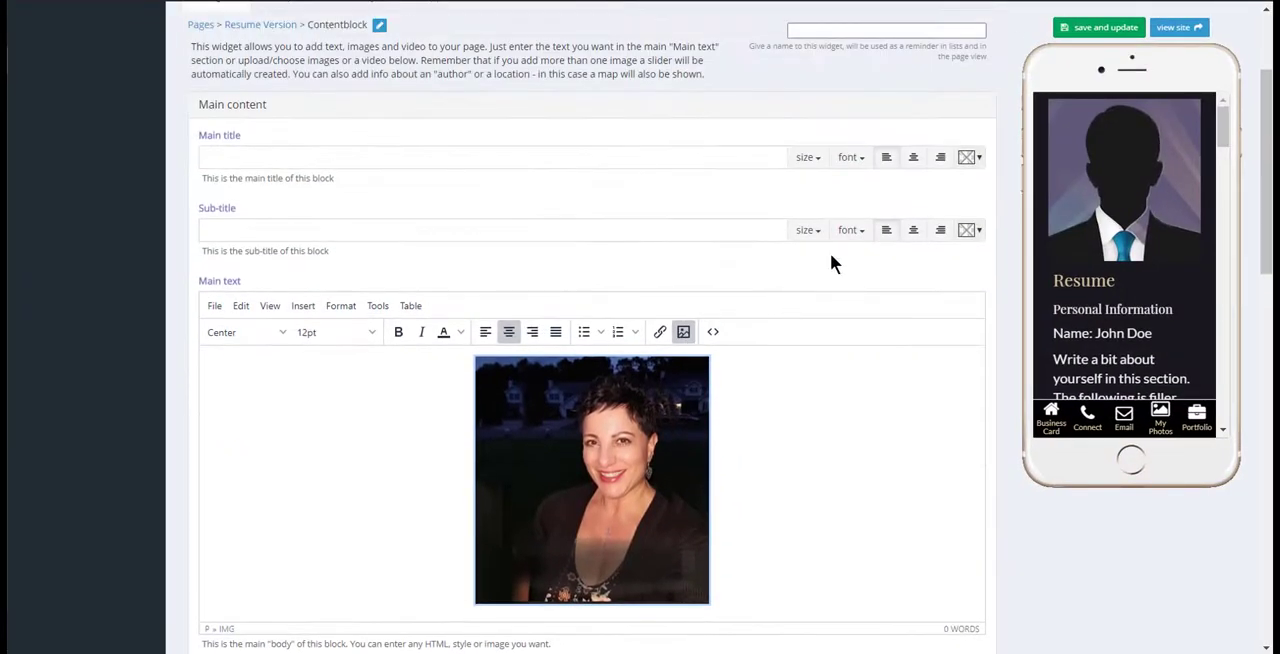
click(1105, 27)
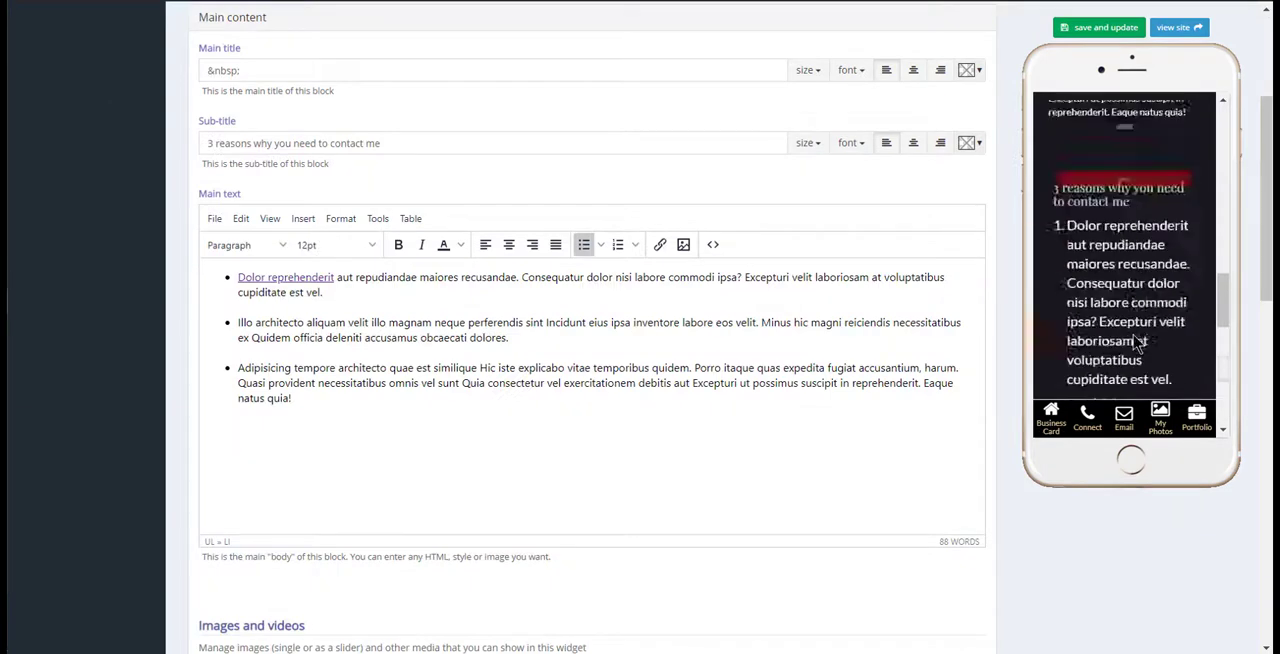
Return to the Resume Version widget list, open the first content block, and review its text, media and button sections.
scroll(1137, 340, up, 10)
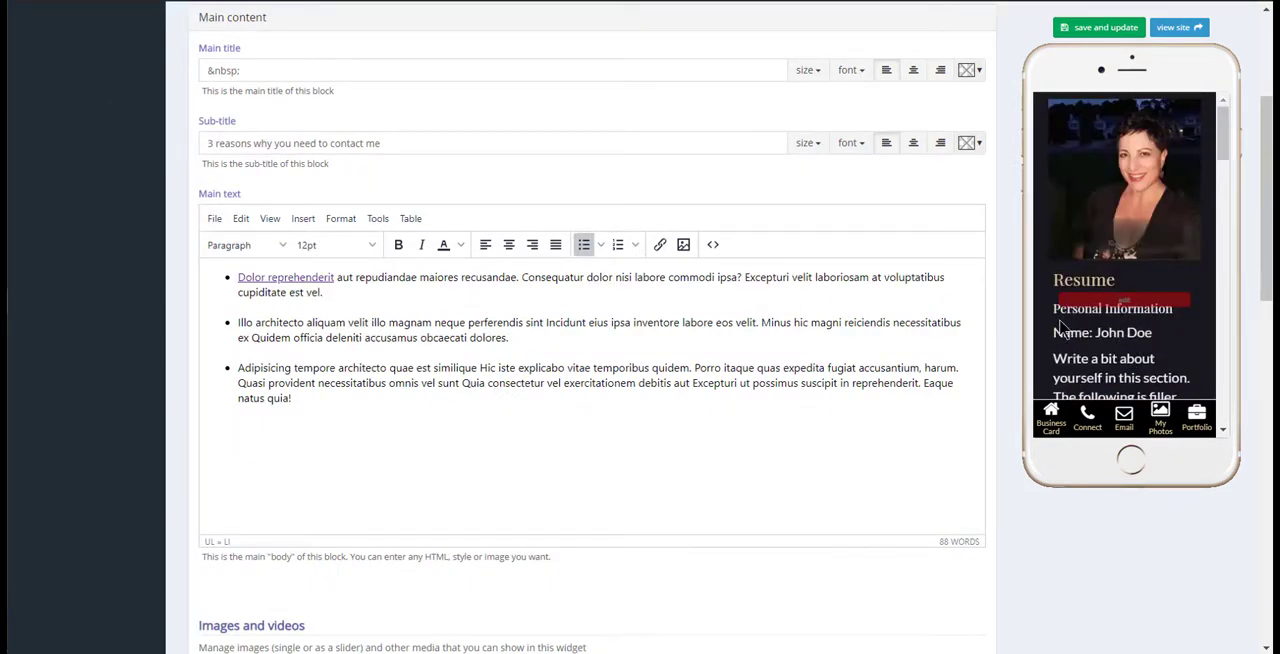
scroll(175, 245, up, 5)
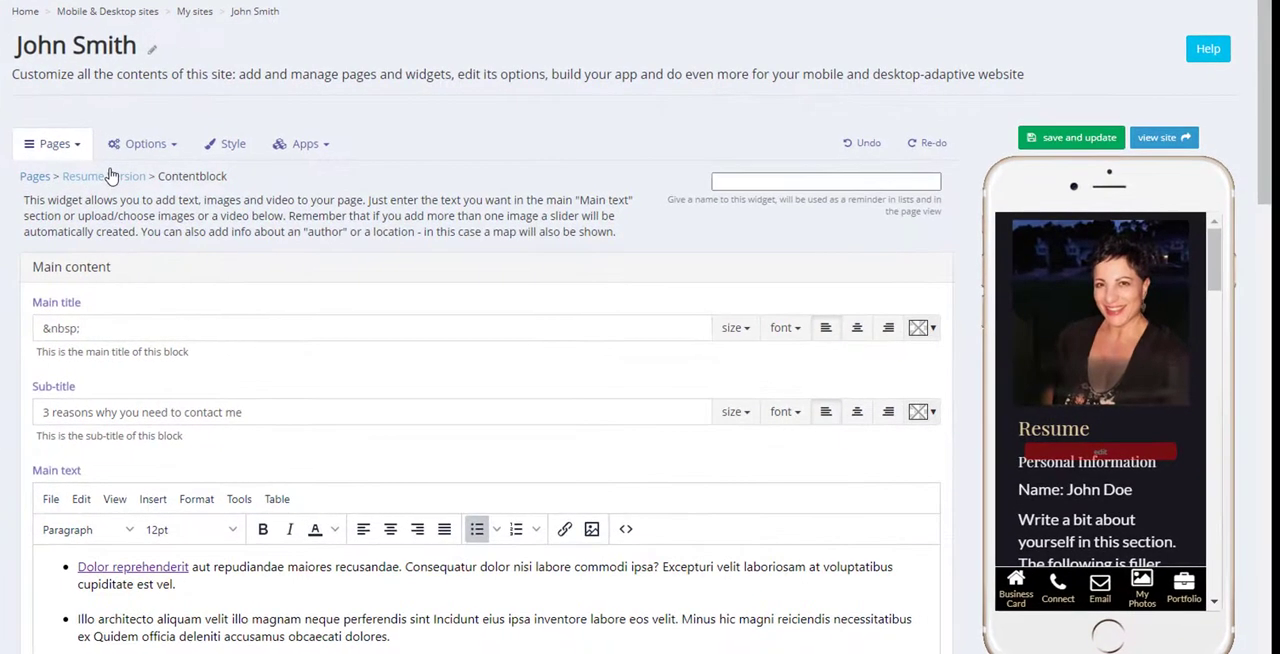
click(112, 176)
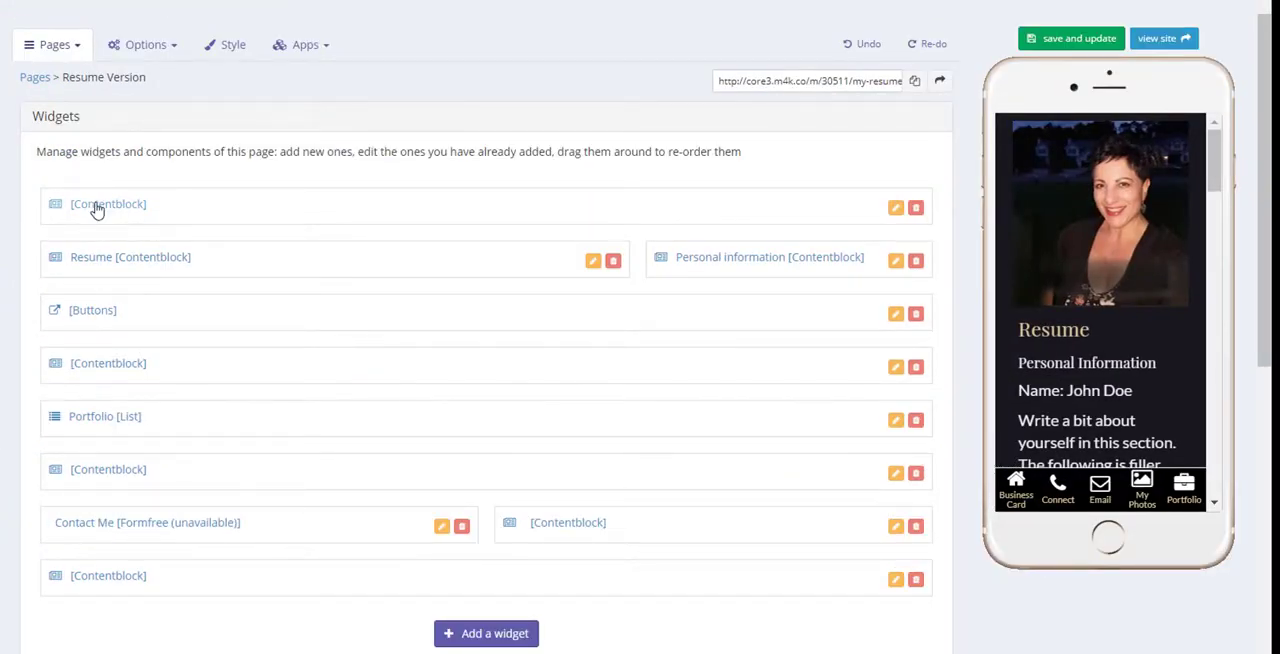
click(100, 203)
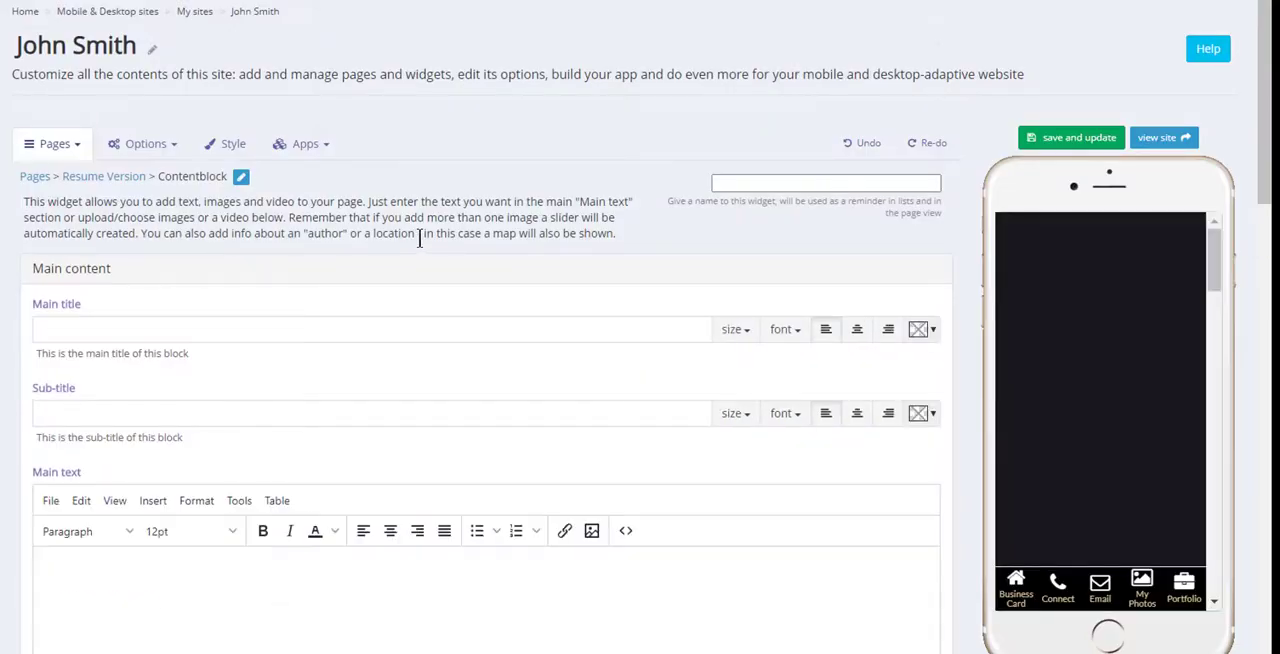
scroll(420, 240, down, 6)
scroll(281, 274, down, 10)
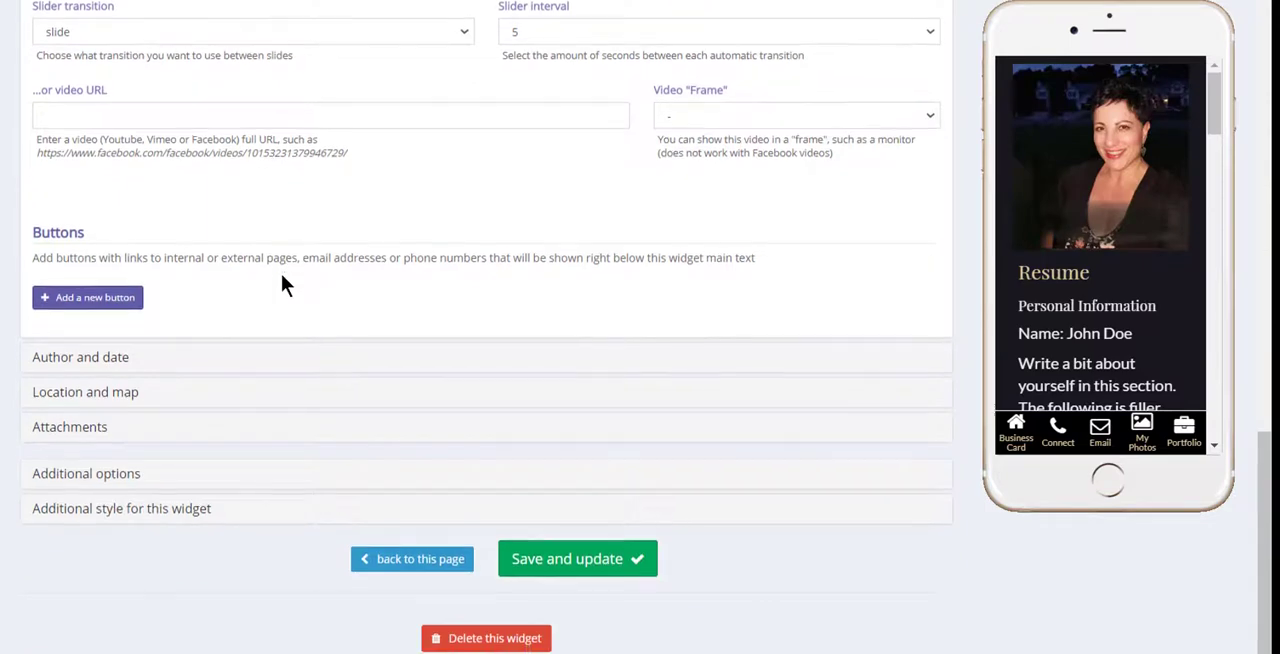
scroll(281, 292, up, 11)
scroll(281, 292, up, 4)
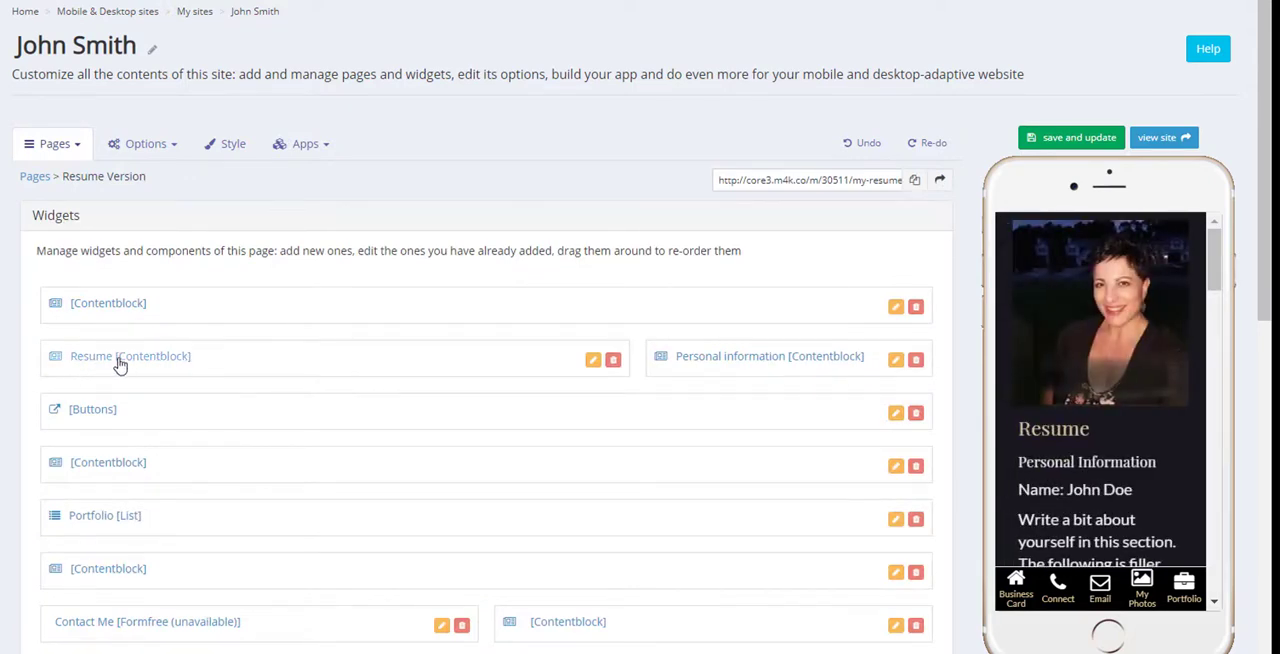
Open the Resume content block, examine its main title, sub-title and main text, and return to the Resume Version page.
click(120, 362)
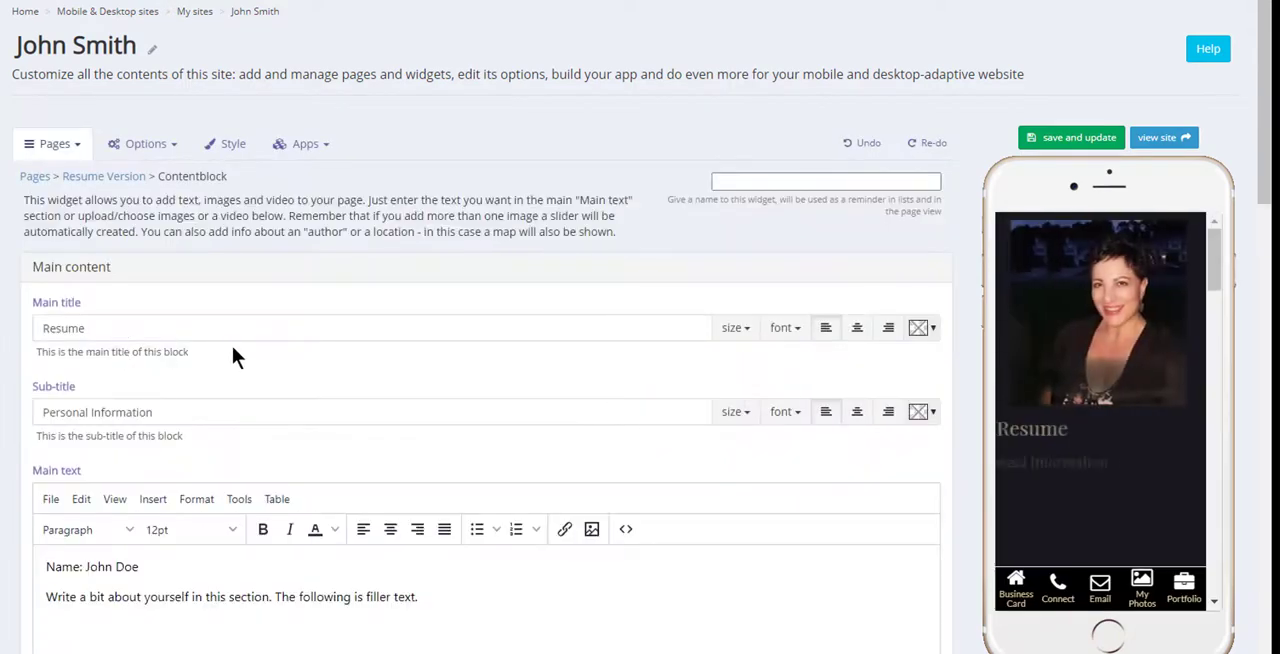
double_click(117, 328)
triple_click(189, 413)
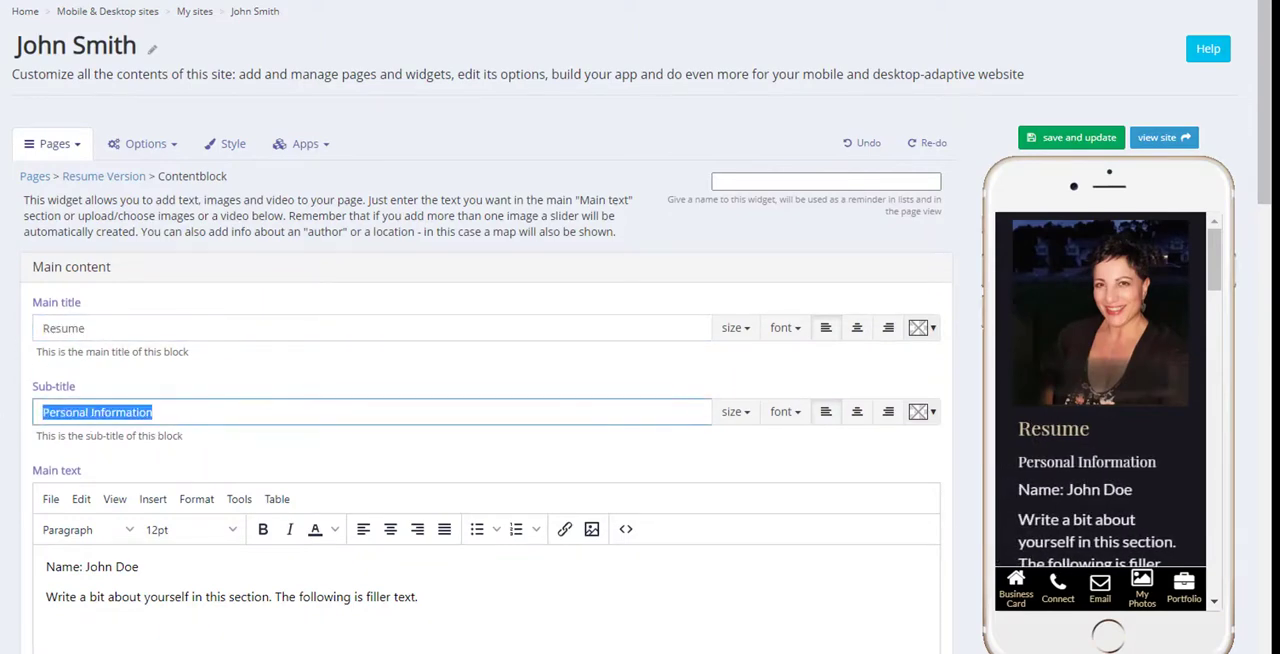
scroll(338, 390, down, 4)
click(204, 212)
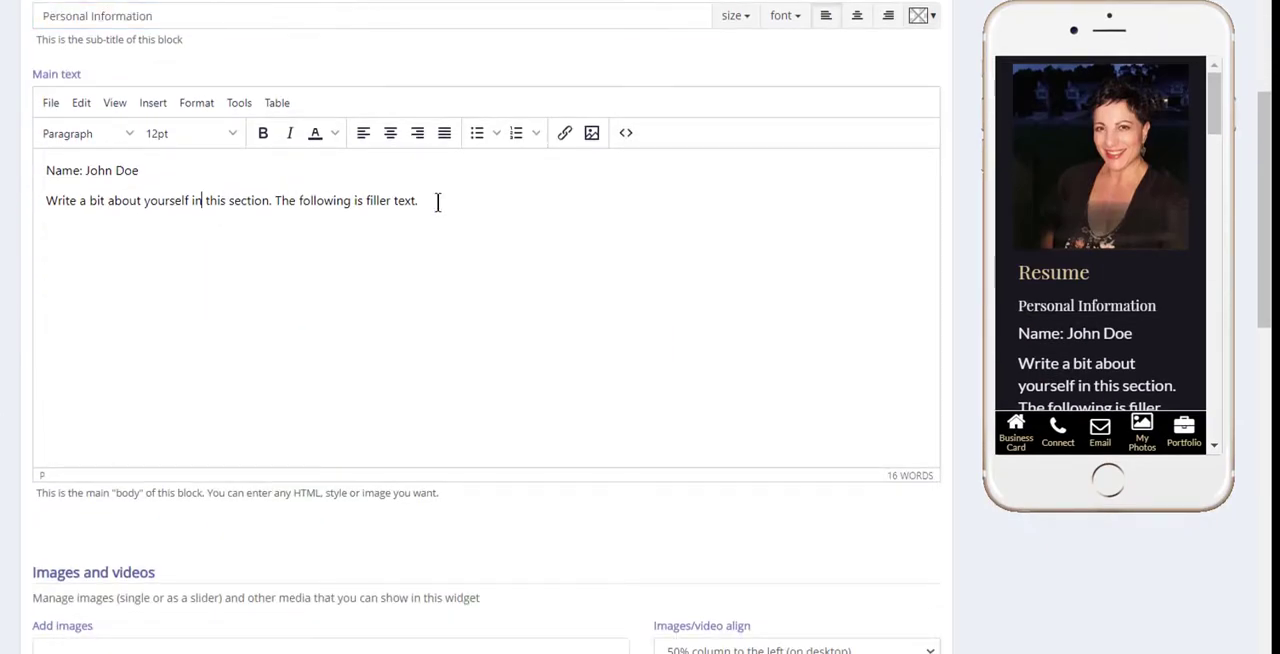
drag(437, 200, 44, 140)
scroll(215, 361, up, 4)
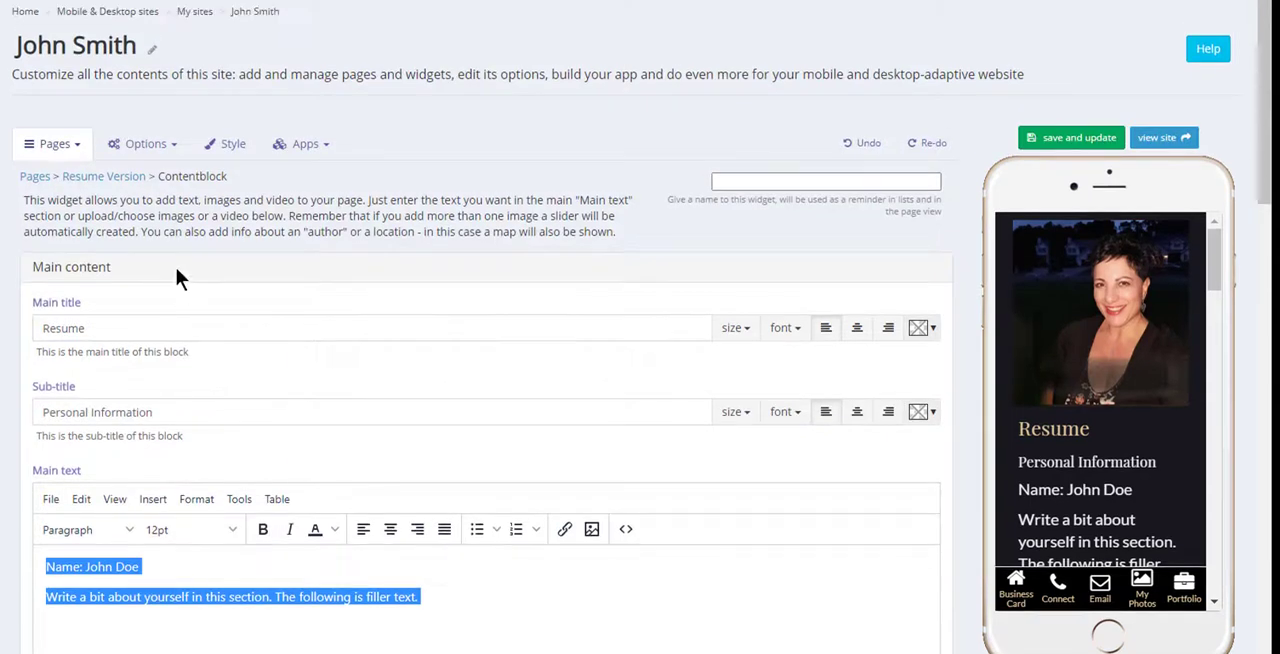
click(117, 178)
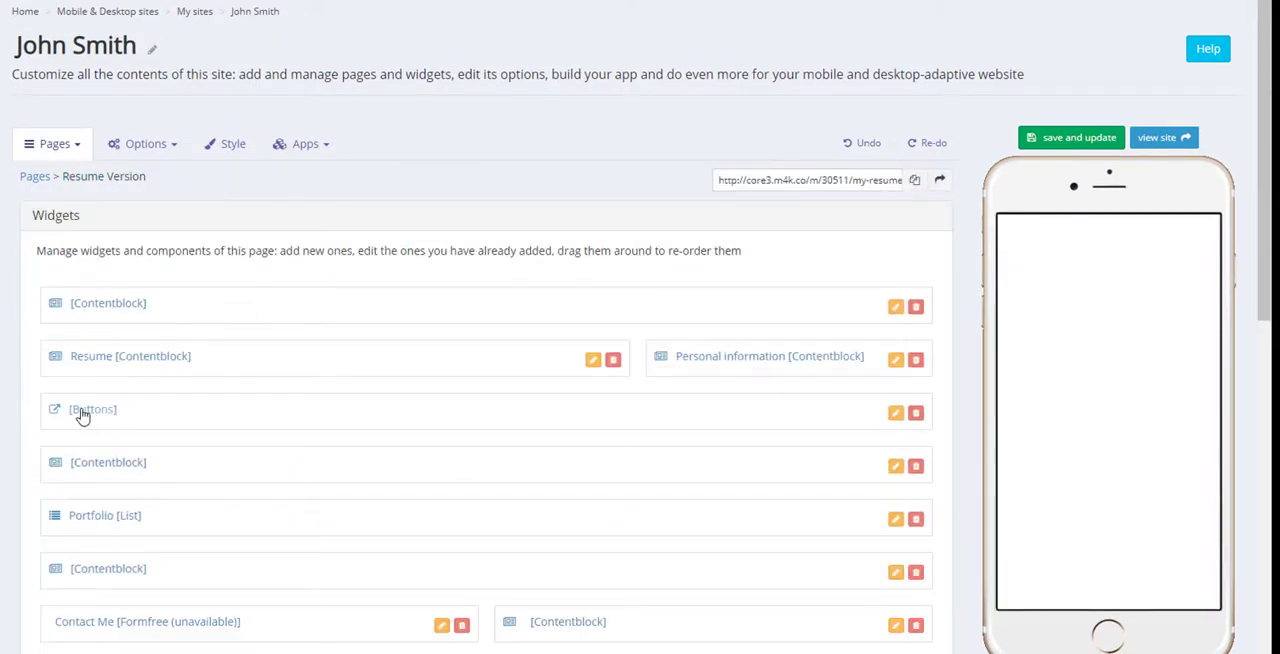
Inspect the Buttons widget, and review the remaining Resume Version widgets and the page in the phone preview.
click(84, 411)
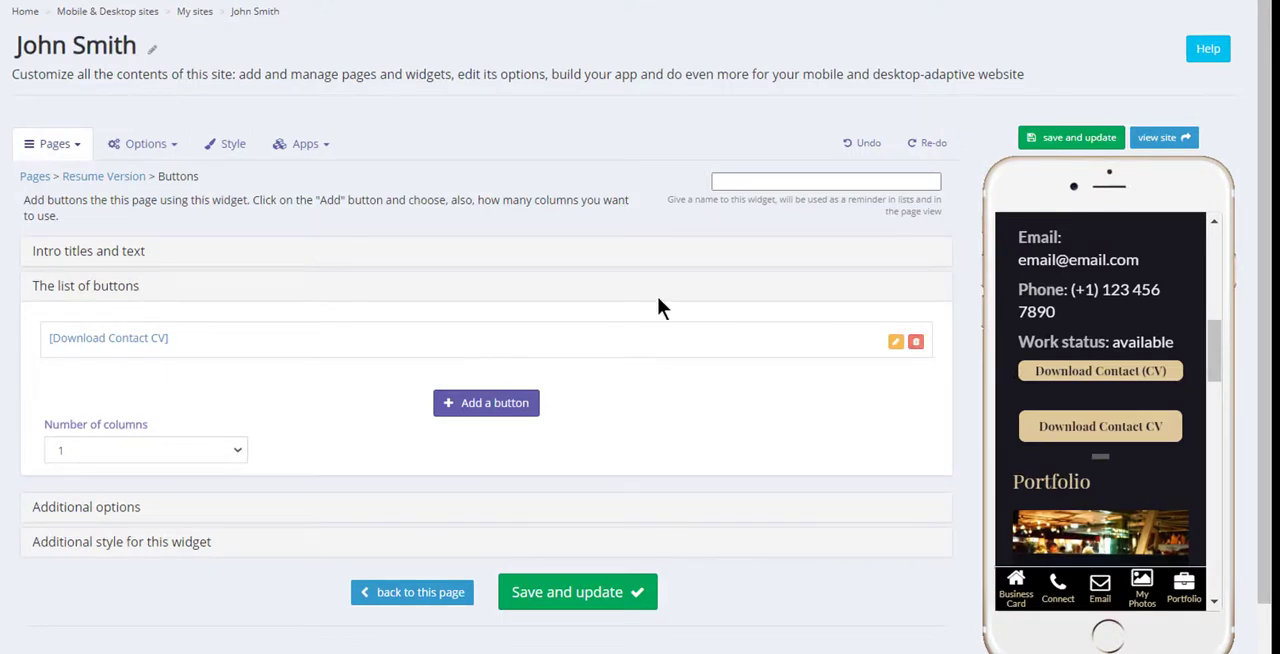
key(alt+Left)
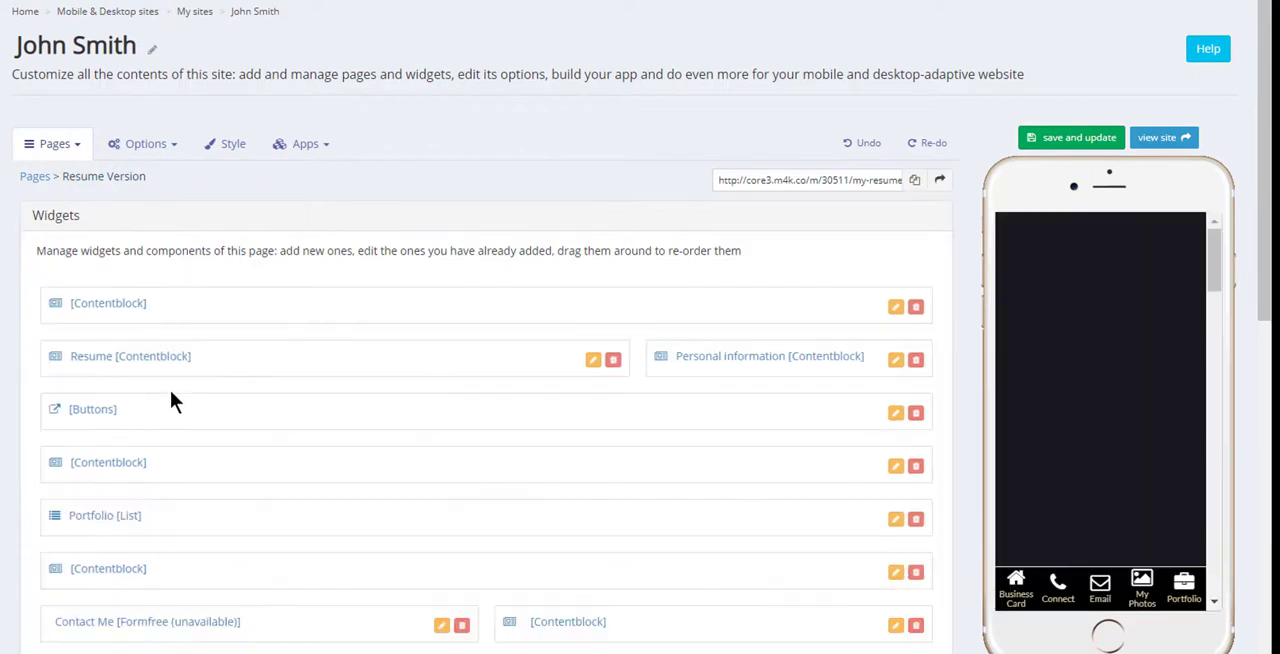
scroll(170, 390, down, 2)
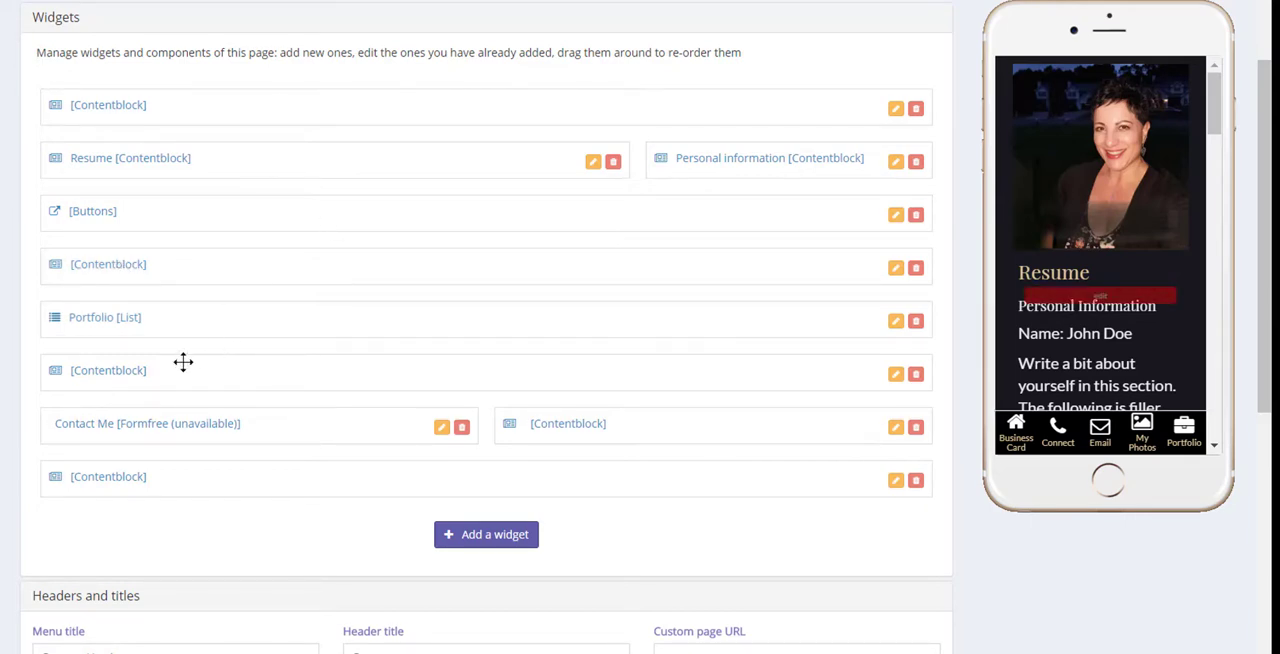
click(113, 427)
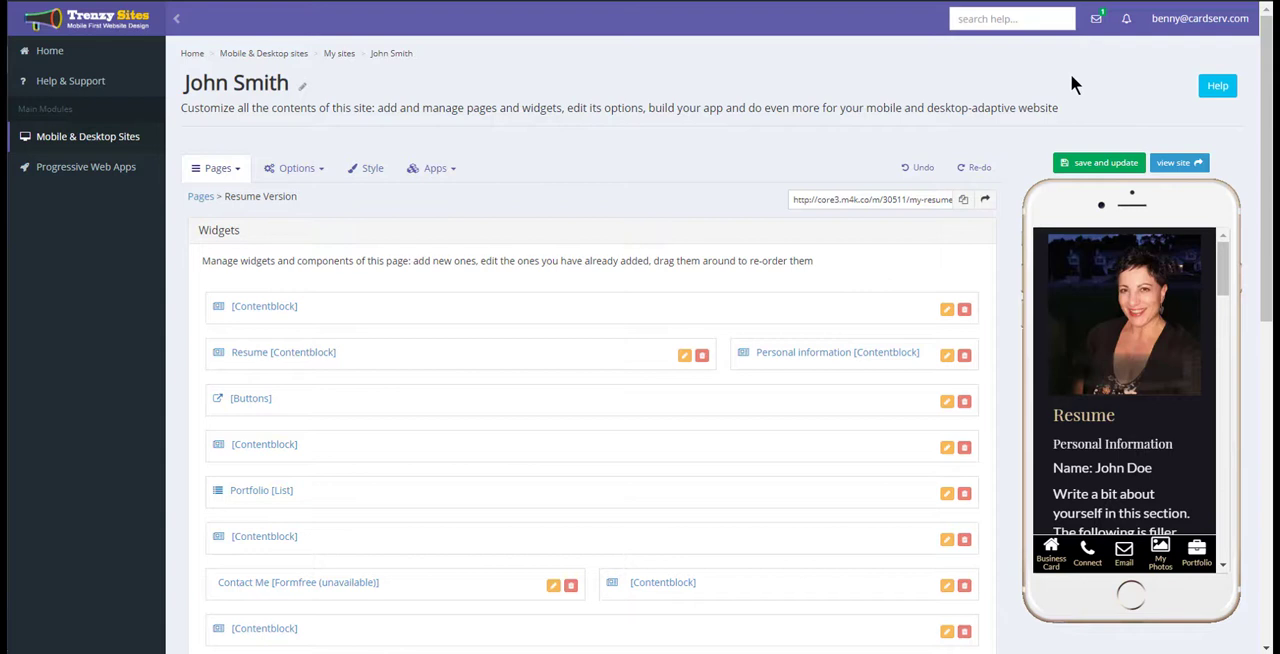
scroll(1150, 450, down, 5)
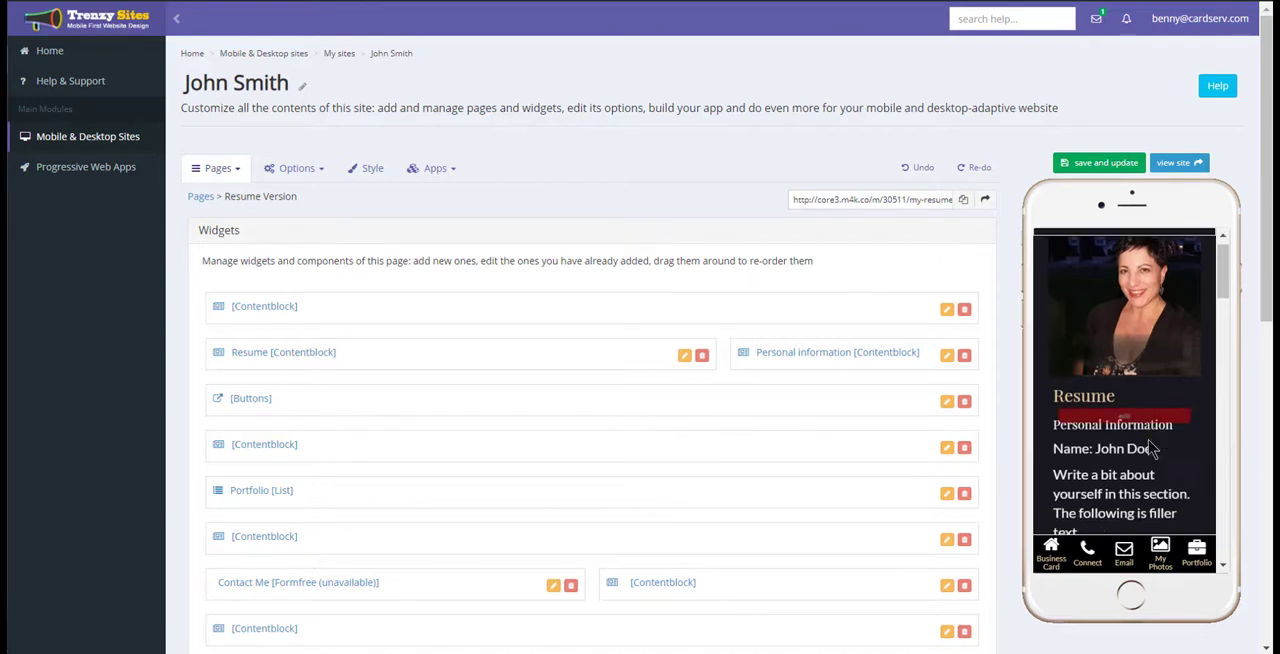
scroll(1150, 452, down, 10)
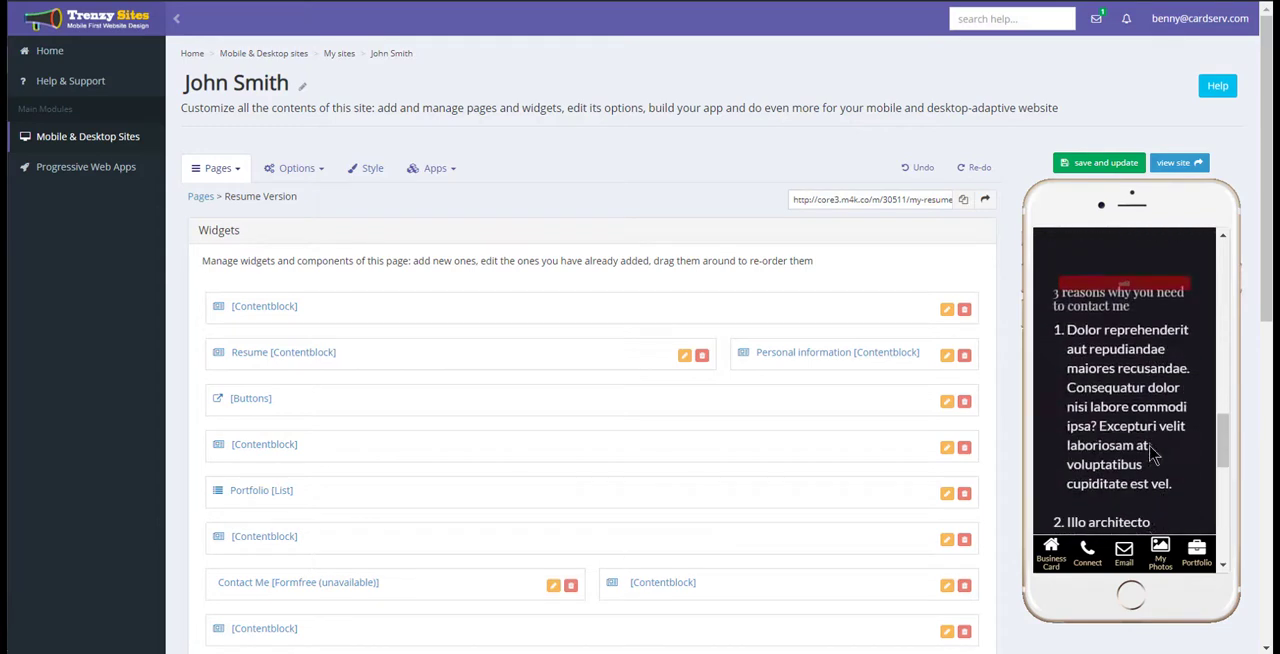
scroll(412, 537, down, 3)
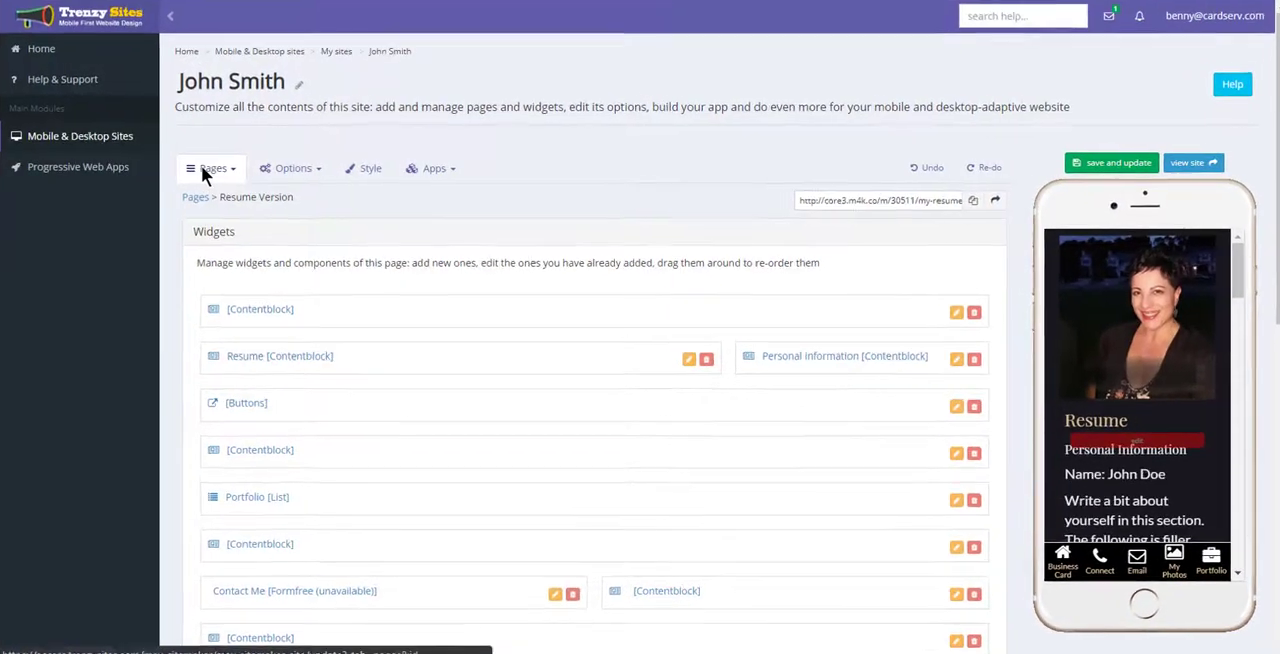
Open the site's icons bar settings and start adding a new icon.
click(205, 170)
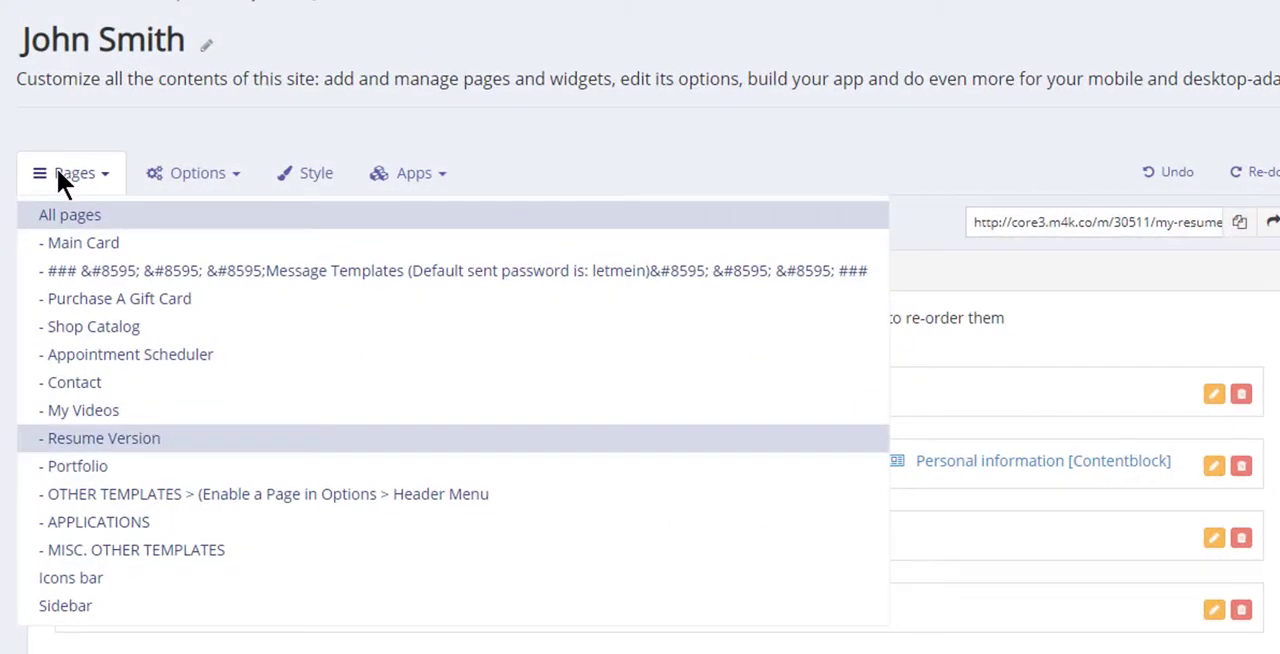
click(108, 580)
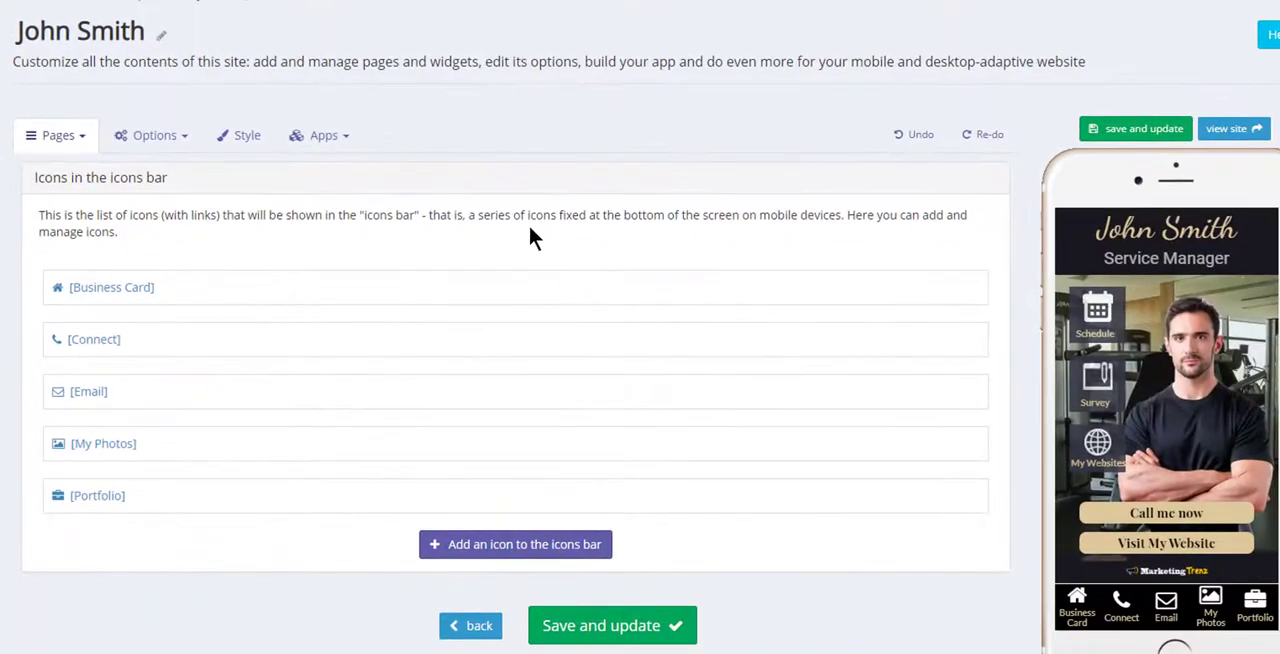
click(516, 548)
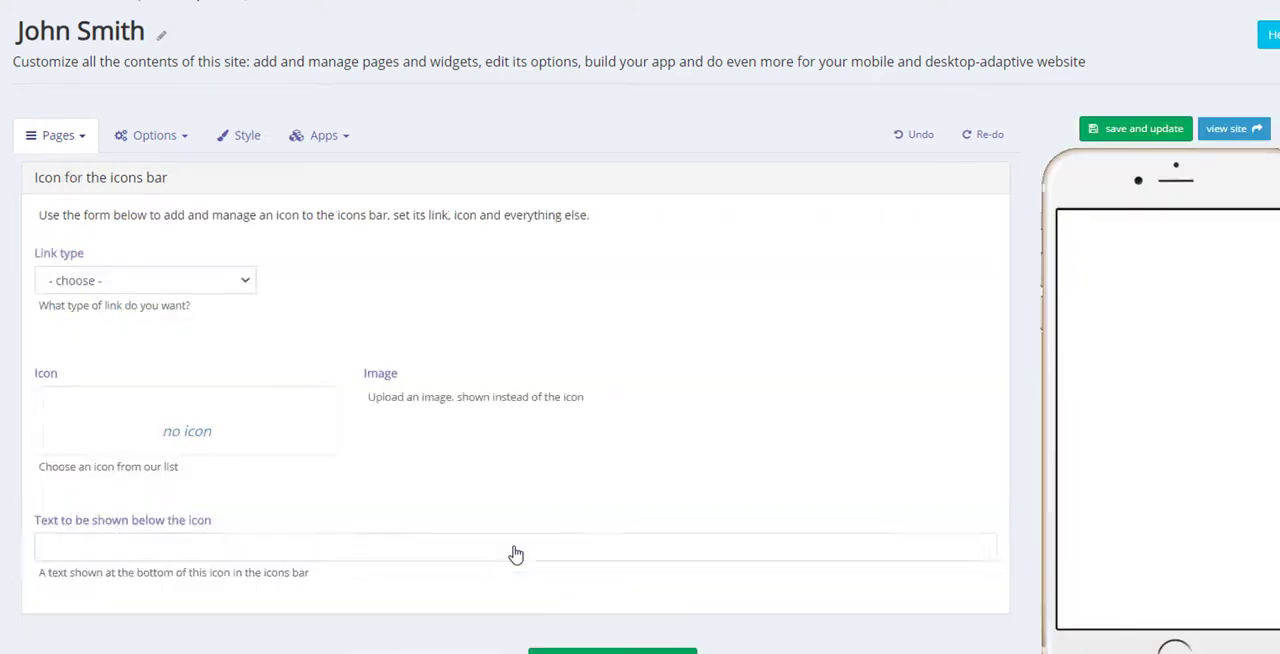
Set the new icon's link type to existing page of this site, with Resume Version as the link destination.
click(100, 280)
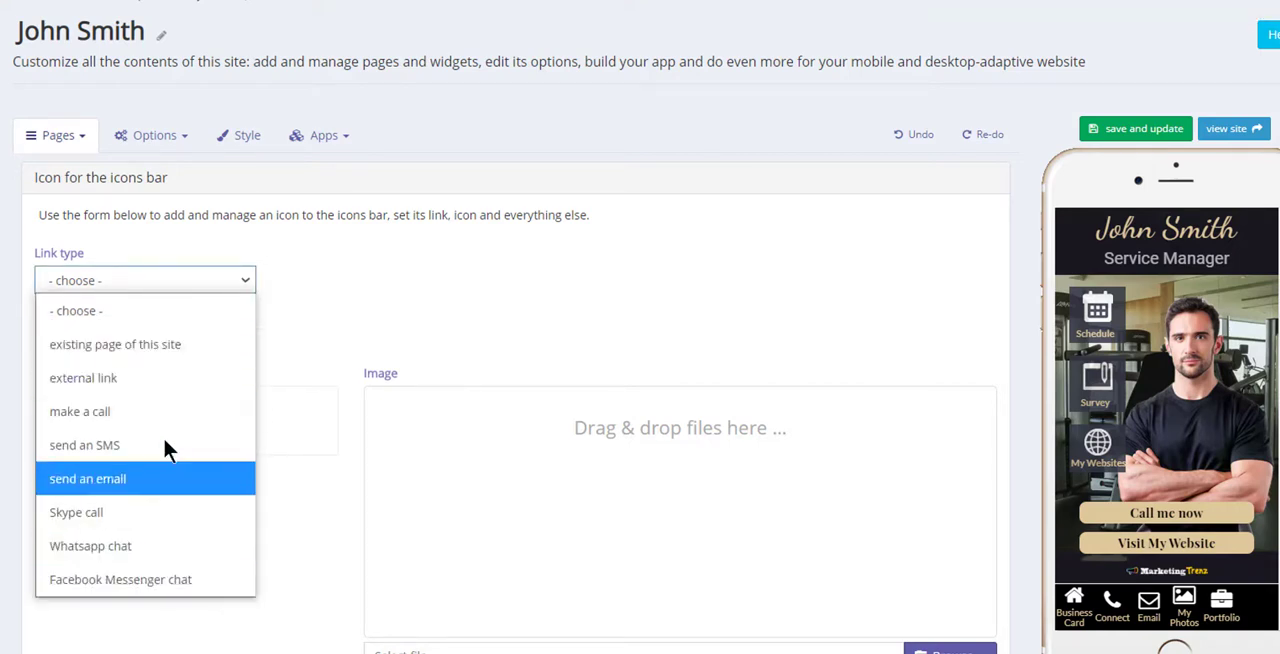
click(194, 352)
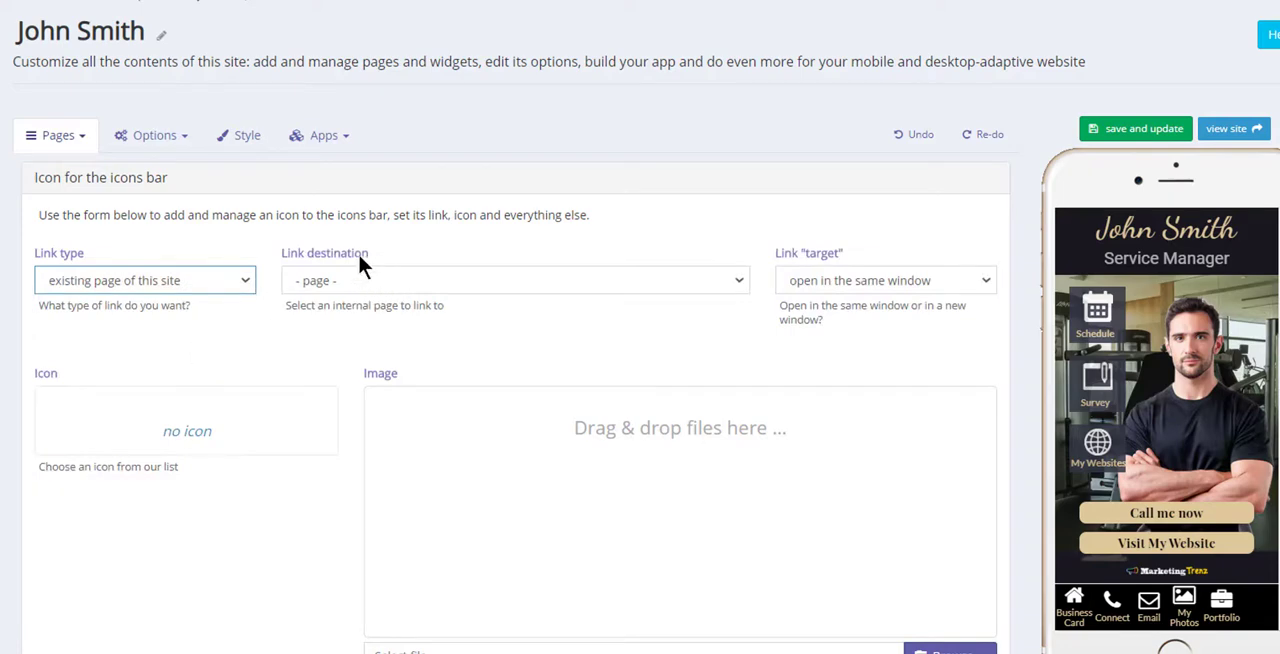
click(374, 282)
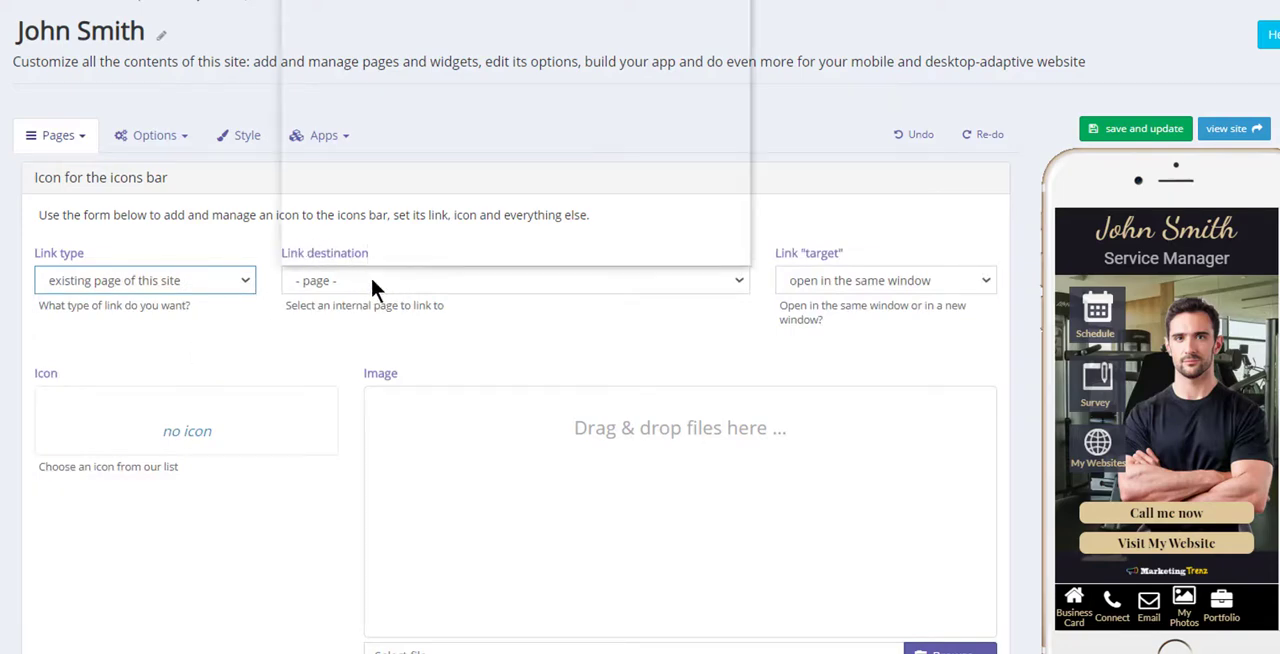
scroll(423, 394, down, 3)
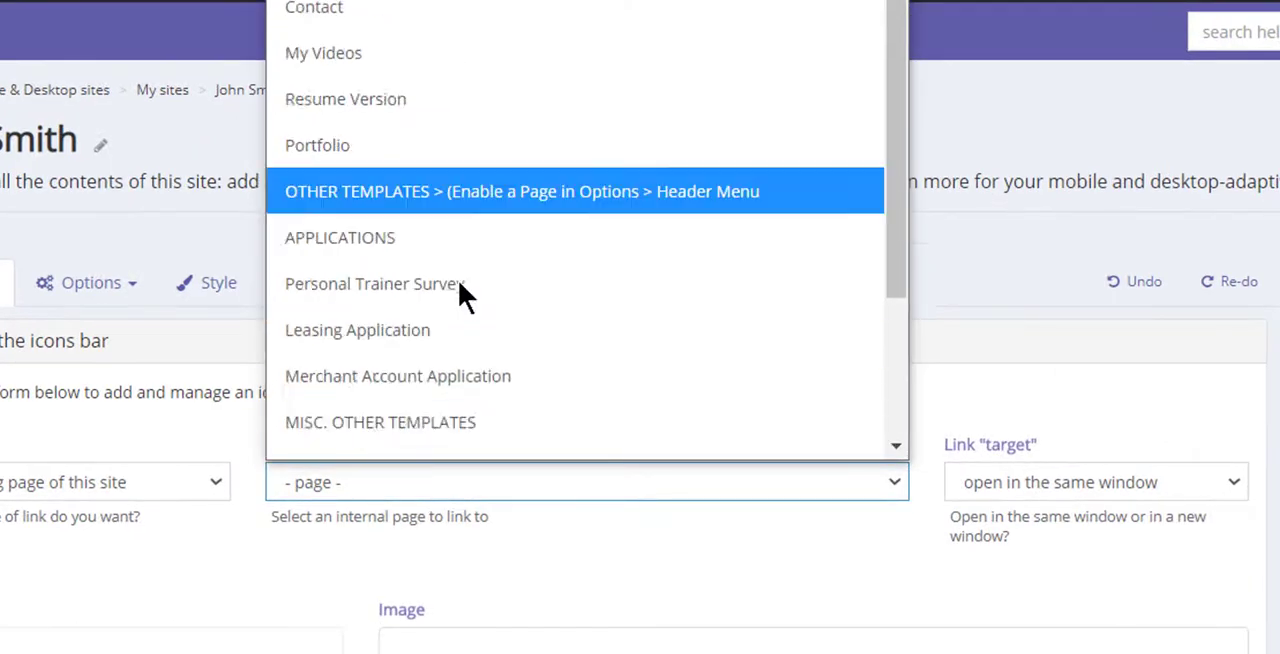
scroll(463, 291, up, 2)
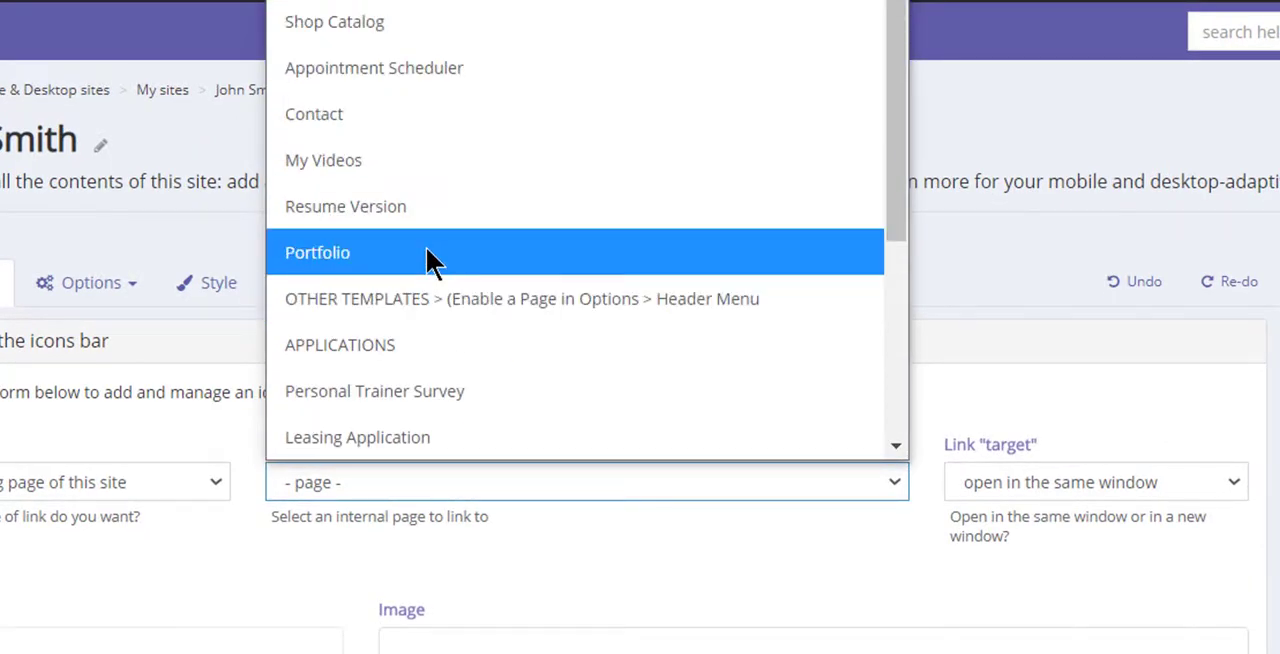
scroll(423, 256, down, 1)
scroll(429, 20, up, 3)
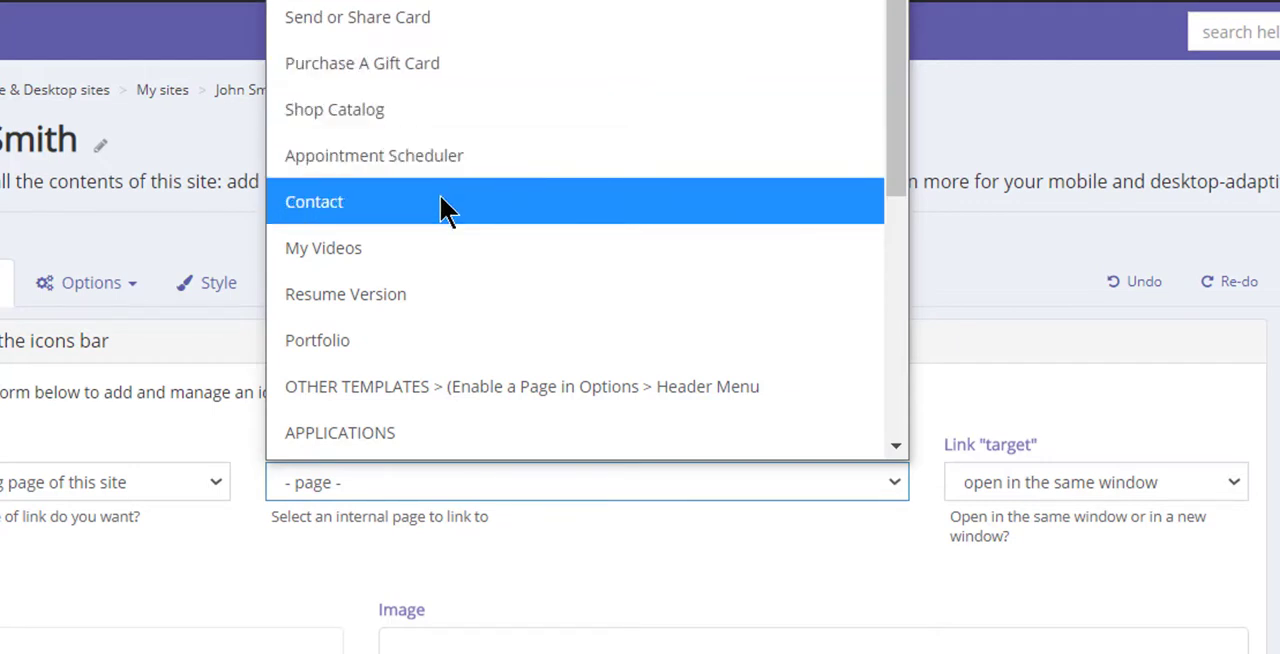
click(430, 294)
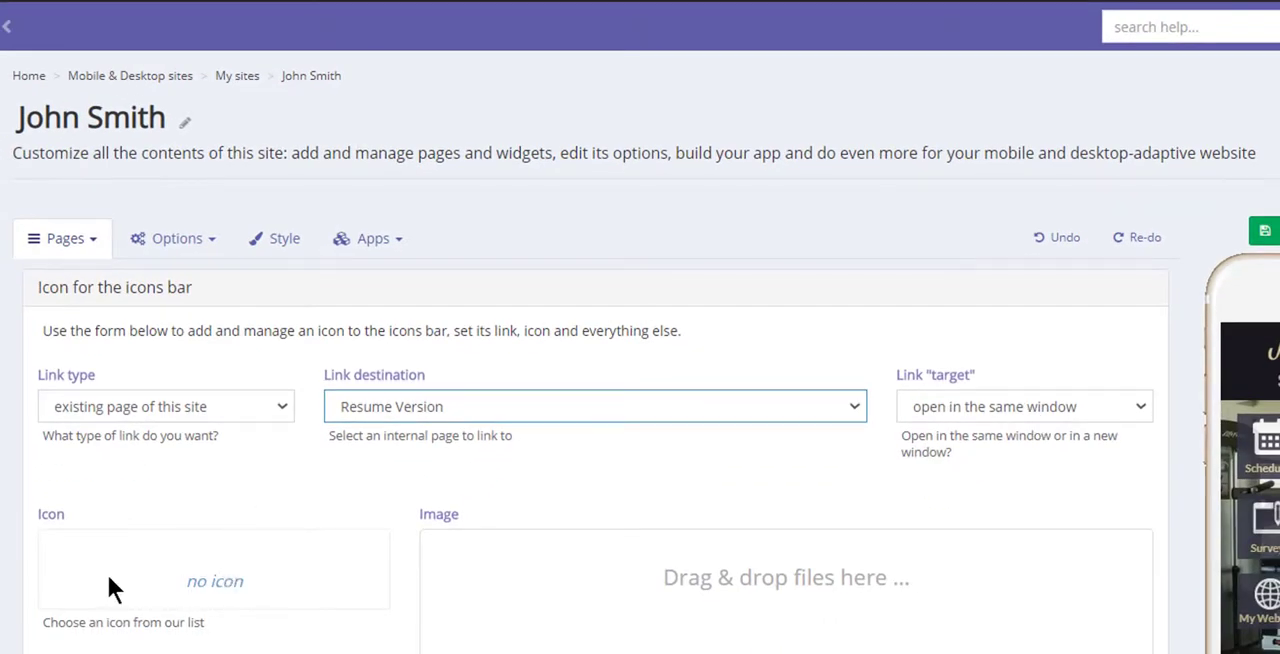
Open the free icons library and search it for "let", "note" and "rem", clearing the search after each term.
click(214, 582)
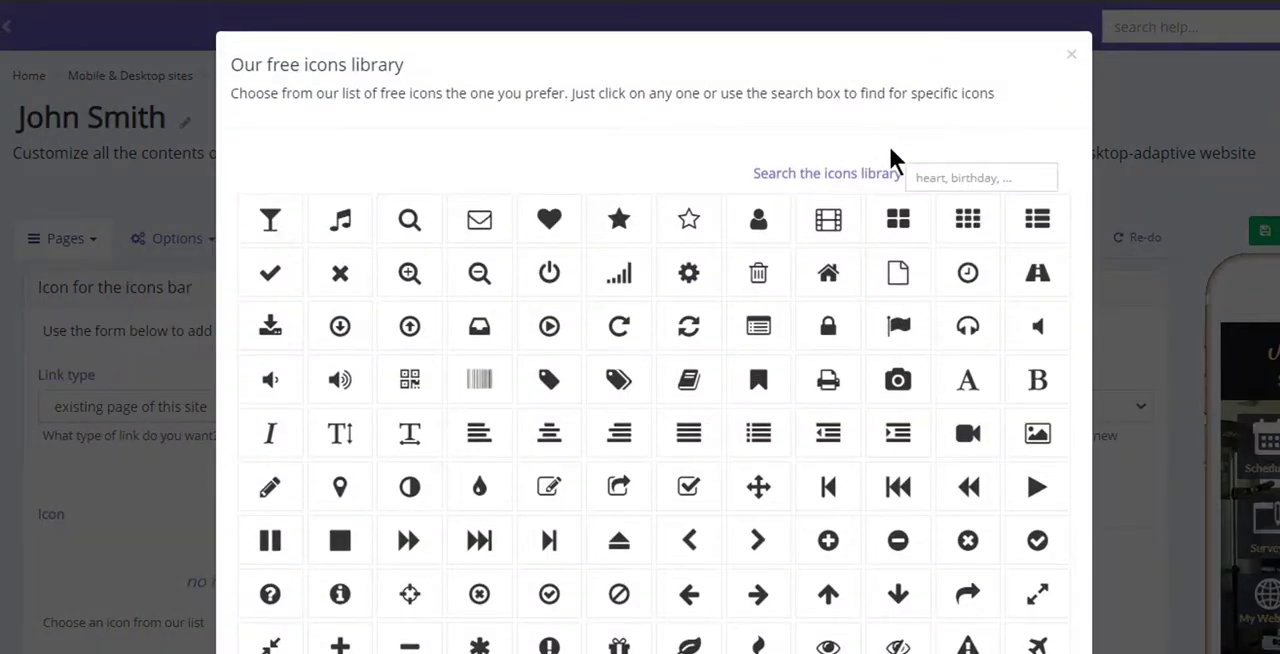
click(916, 178)
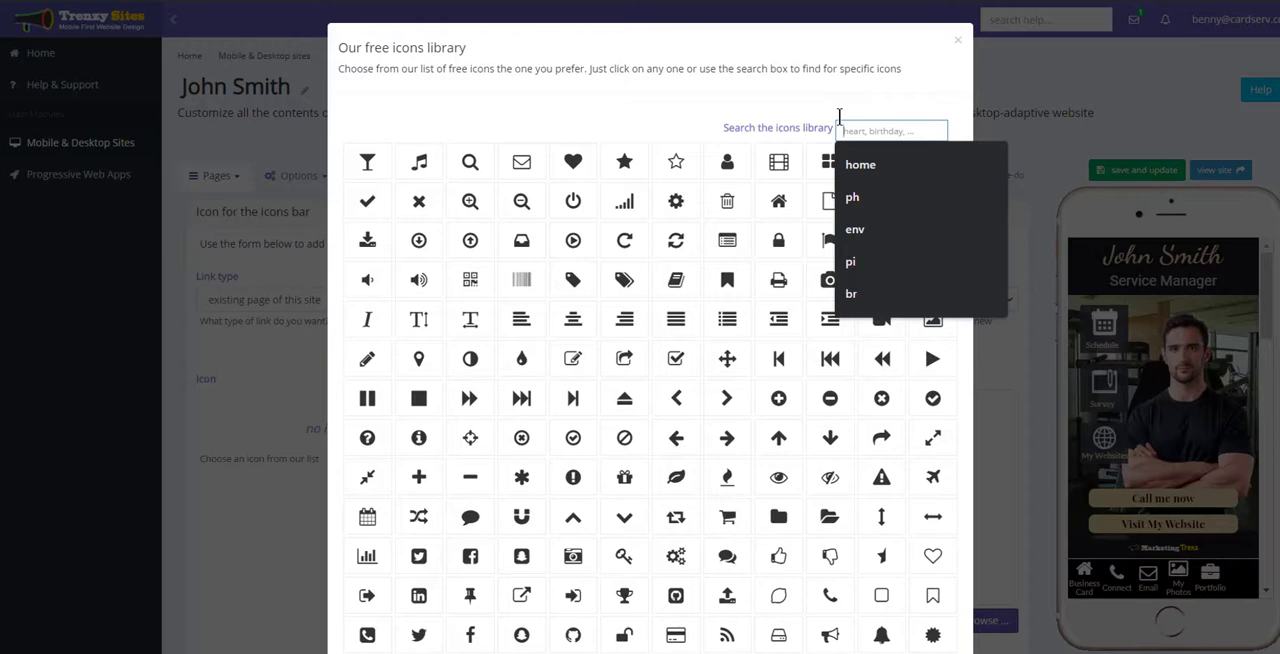
text(letter)
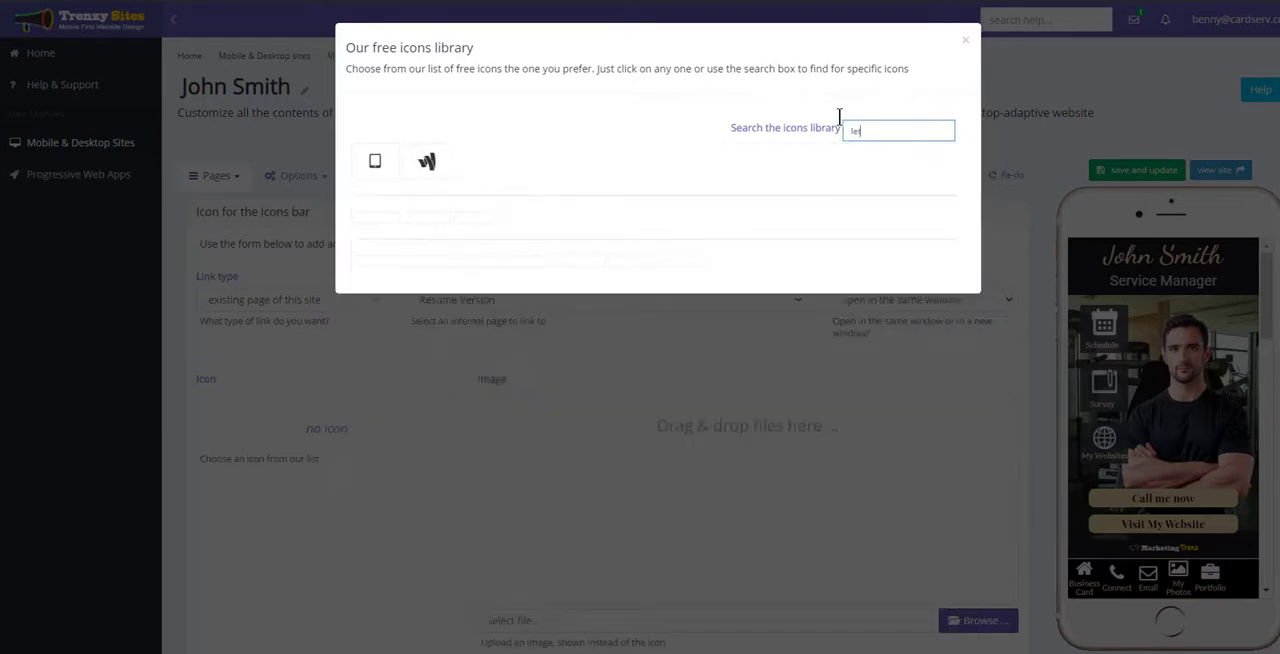
key(BackSpace)
key(BackSpace)
key(BackSpace)
key(BackSpace)
key(BackSpace)
key(BackSpace)
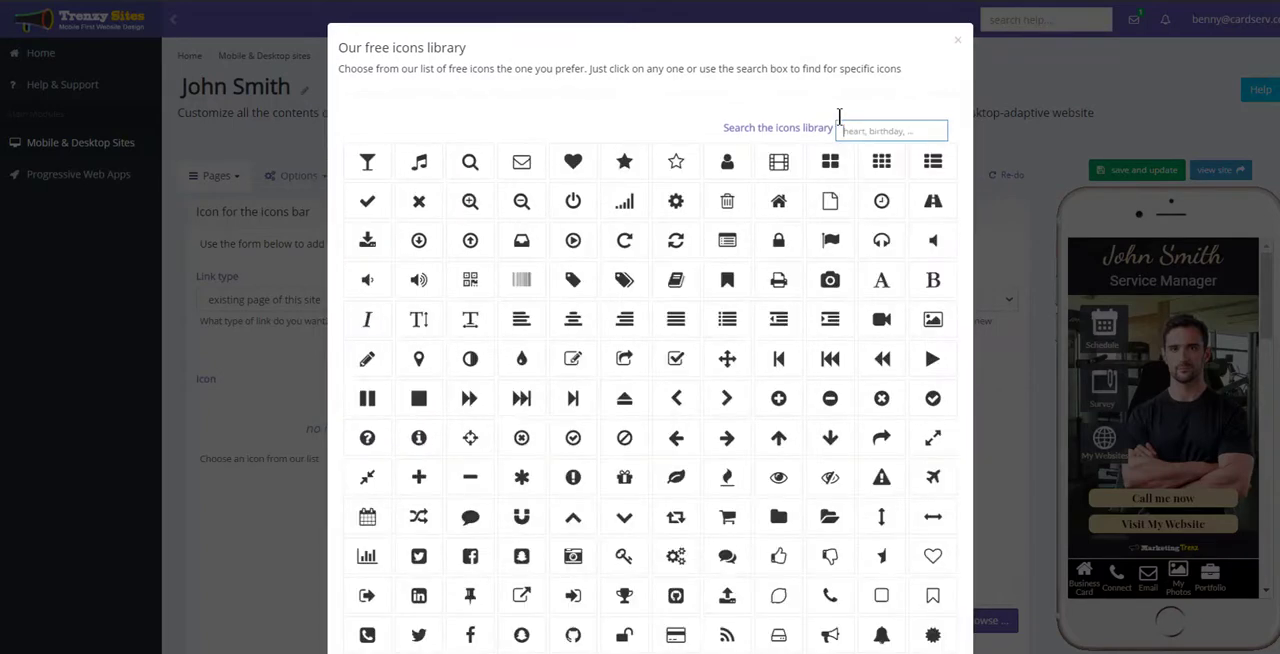
text(note)
key(BackSpace)
key(BackSpace)
key(BackSpace)
key(BackSpace)
text(rem)
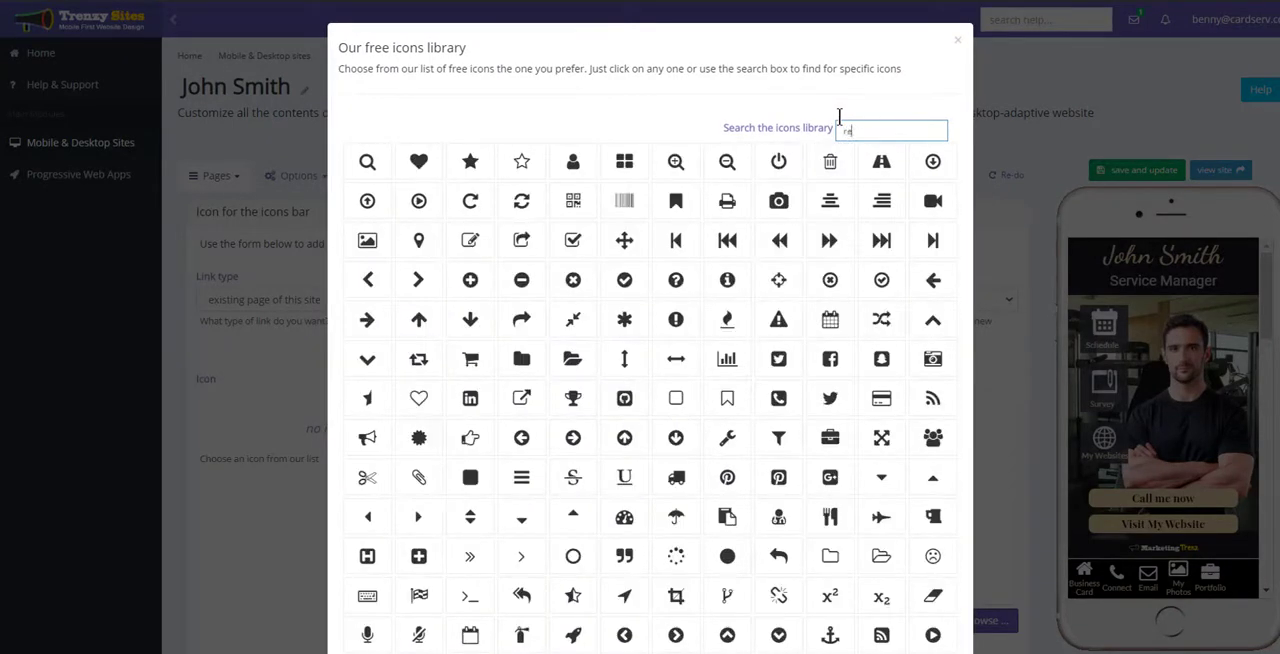
key(BackSpace)
key(BackSpace)
key(BackSpace)
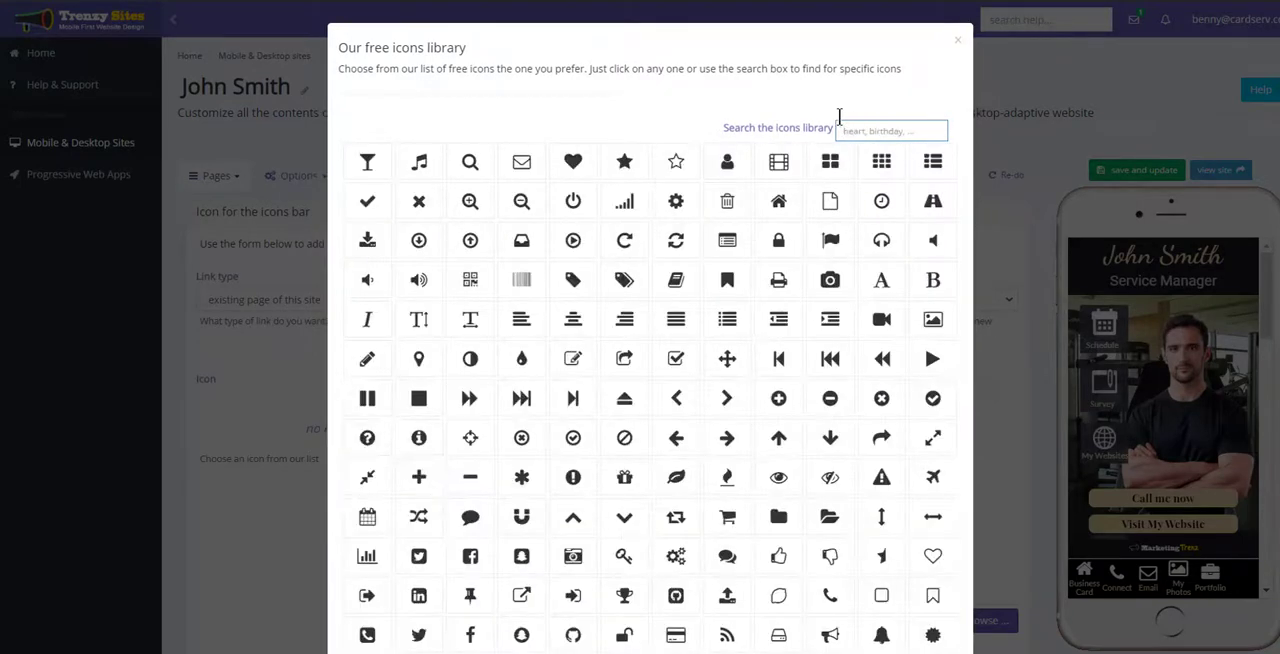
Choose the open eye icon from the full icons library for the new icons bar entry.
scroll(640, 330, down, 2)
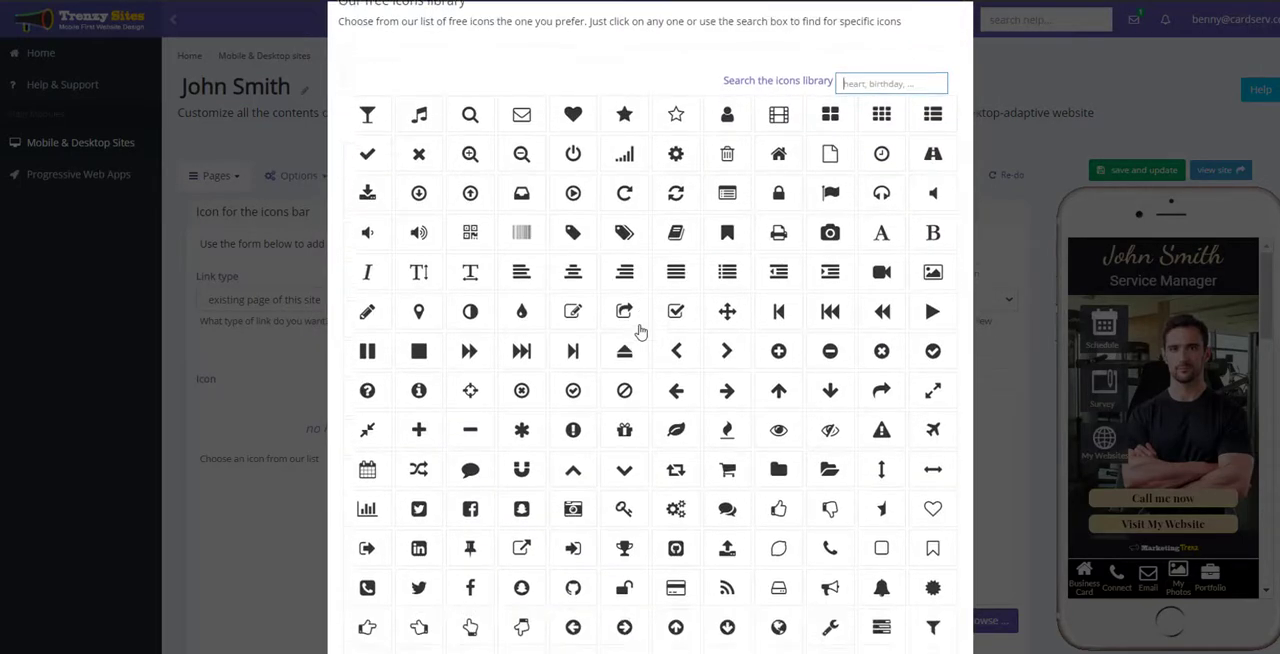
scroll(640, 331, down, 1)
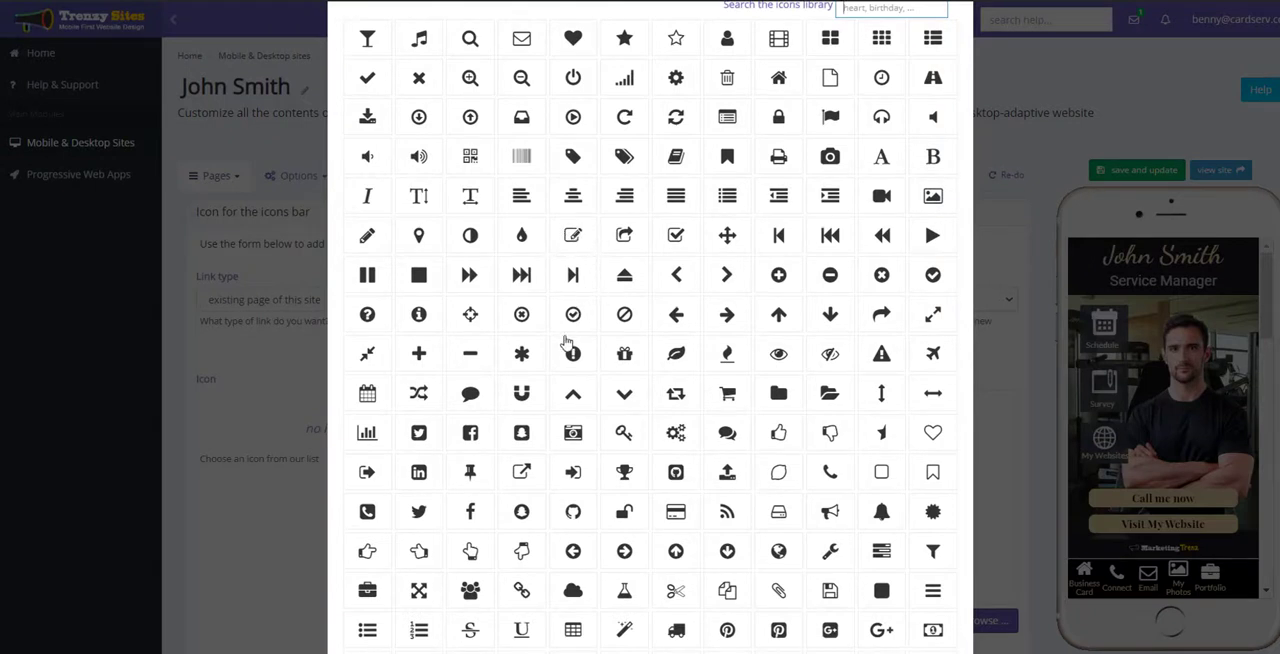
click(780, 358)
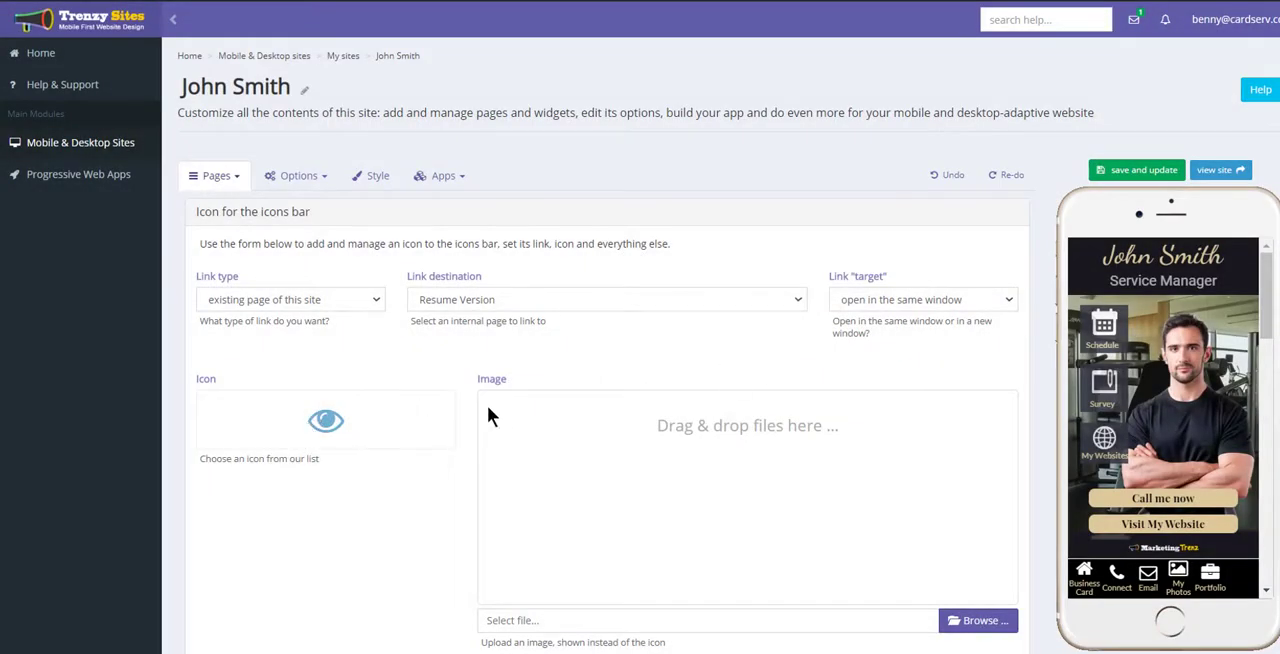
Set the text shown below the icon to "Resume" and save the new icons bar icon.
scroll(519, 405, down, 3)
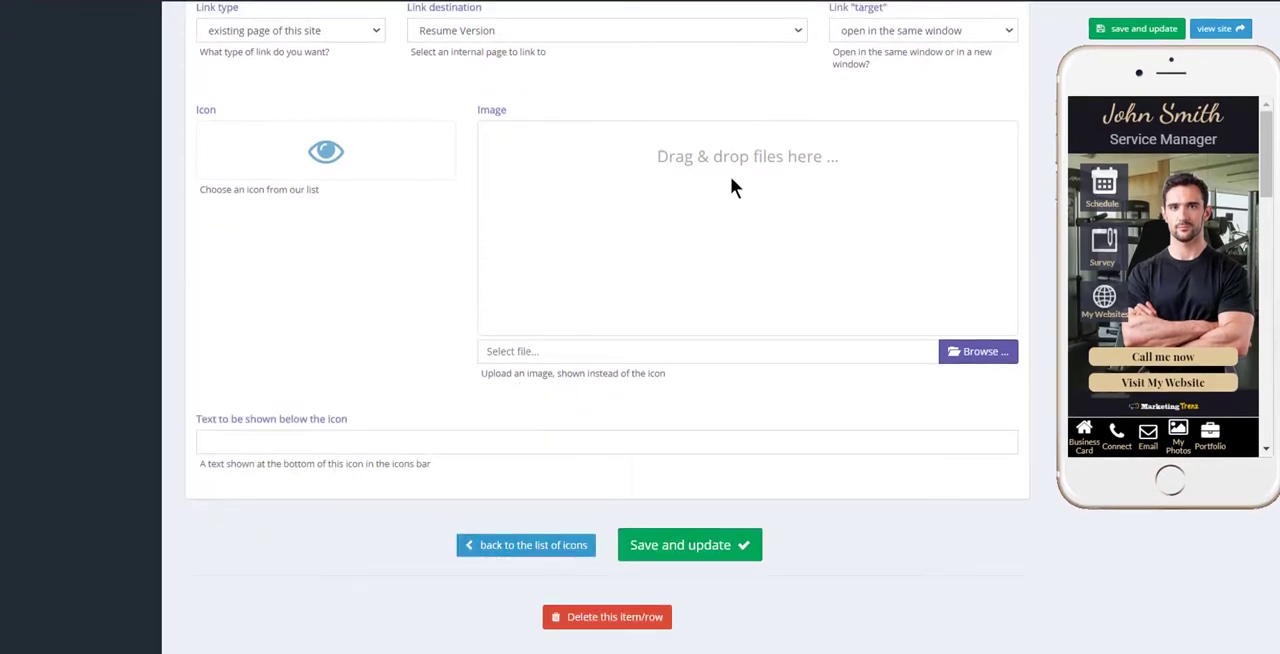
scroll(760, 230, up, 1)
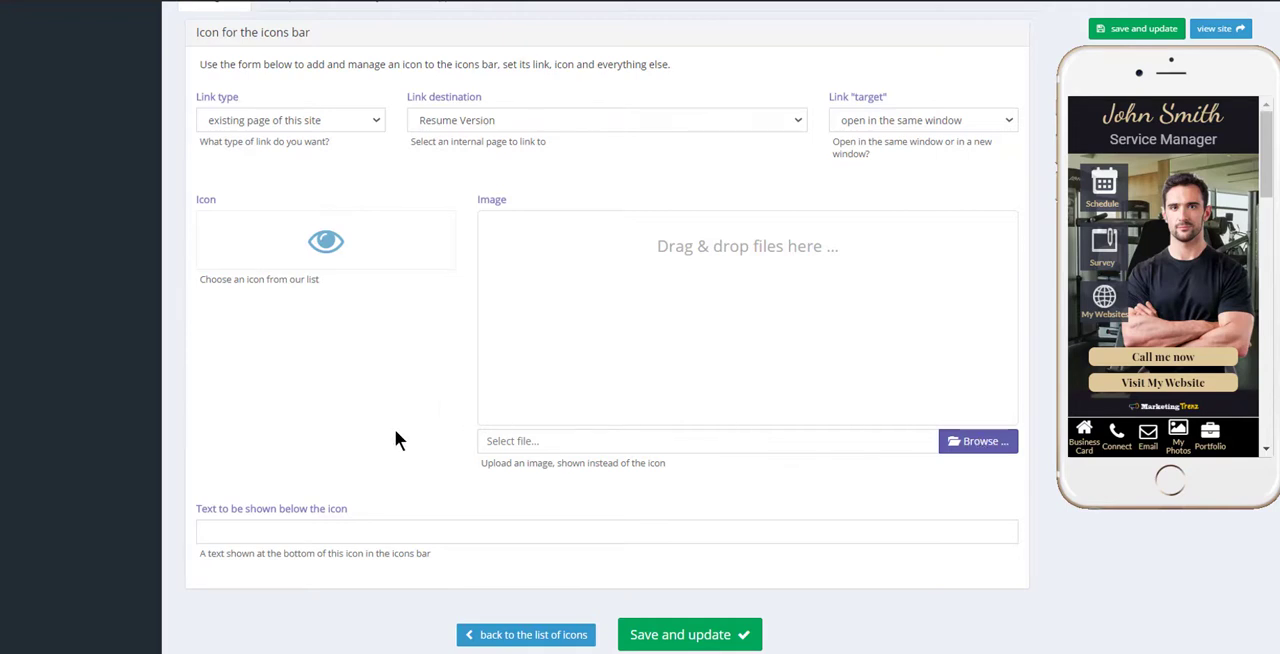
scroll(394, 437, down, 3)
click(288, 384)
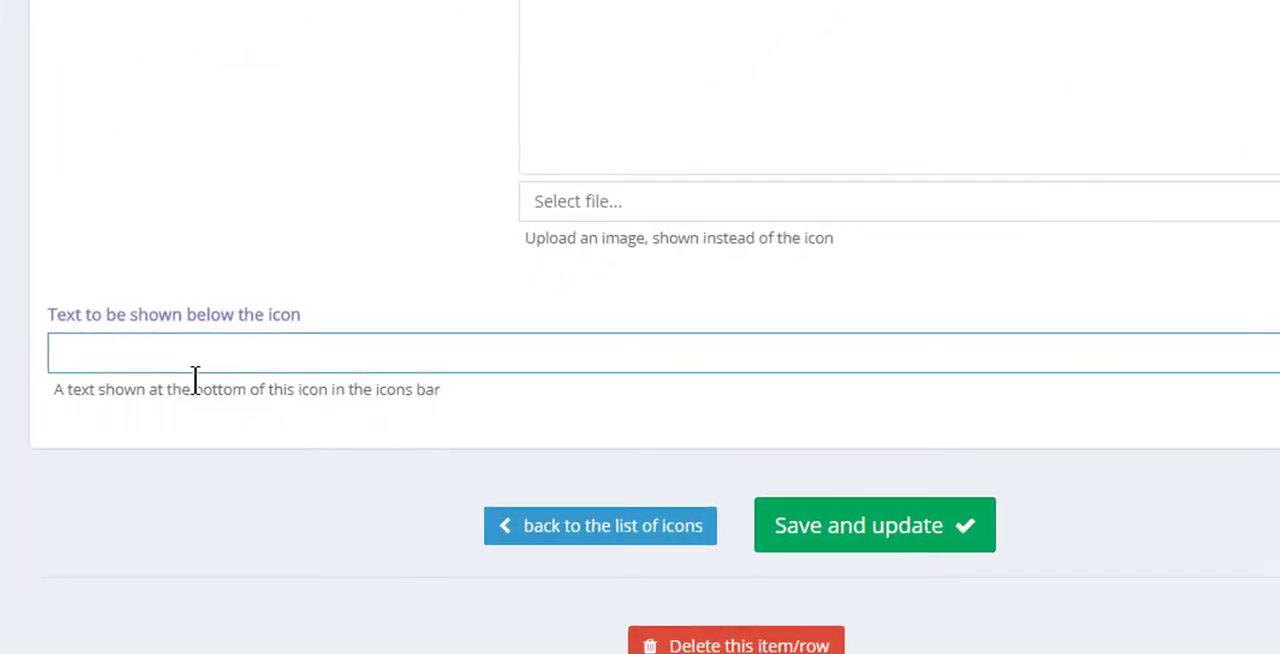
text(Resume)
click(863, 540)
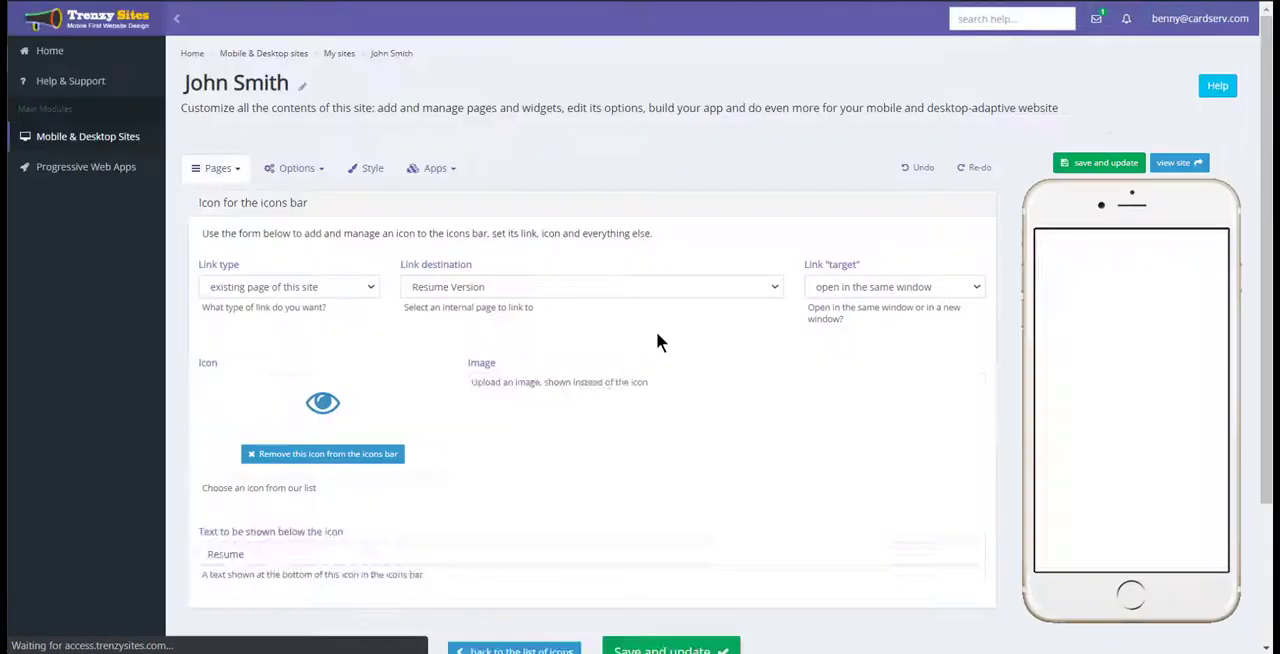
Test the new Resume icon in the phone preview's icons bar and review the contents of the page it links to.
scroll(1139, 318, down, 1)
scroll(1138, 318, down, 1)
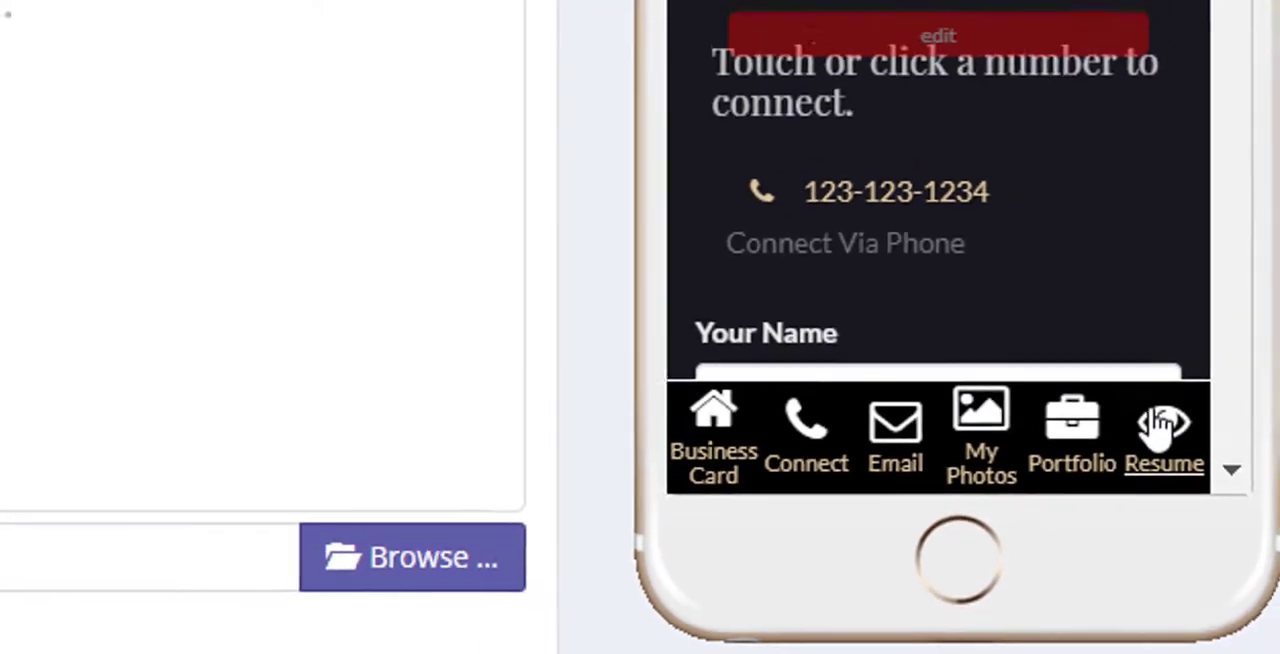
click(1160, 424)
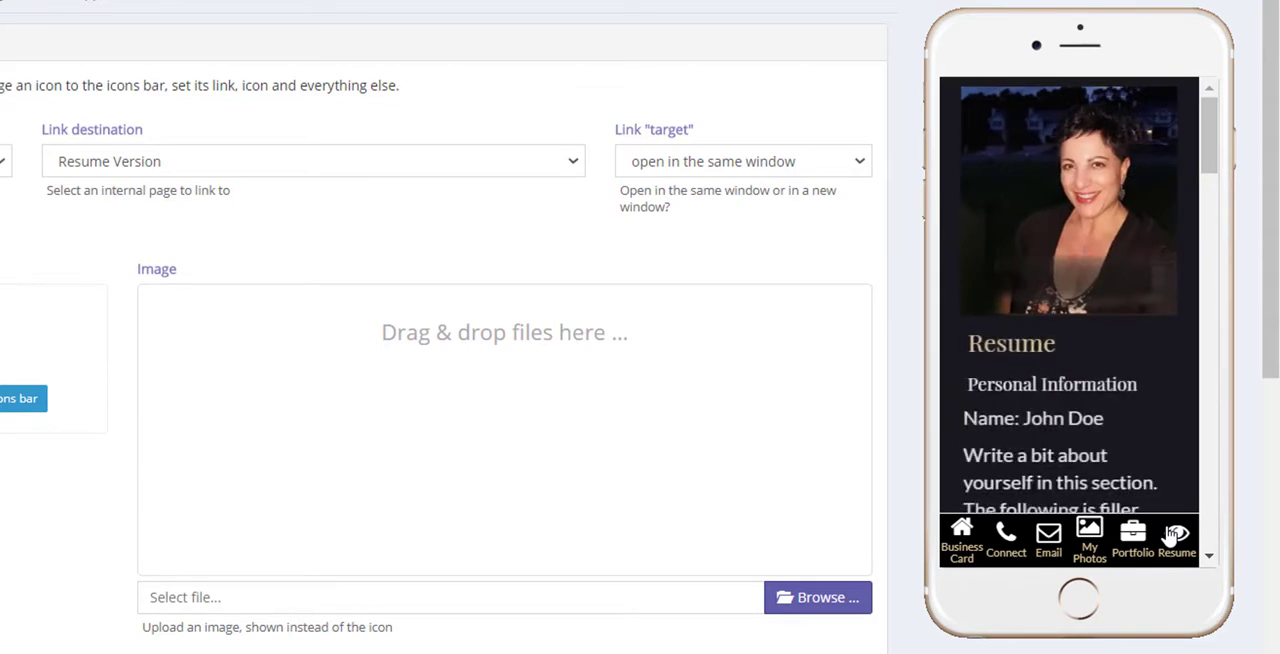
scroll(1158, 268, down, 2)
scroll(1157, 272, down, 10)
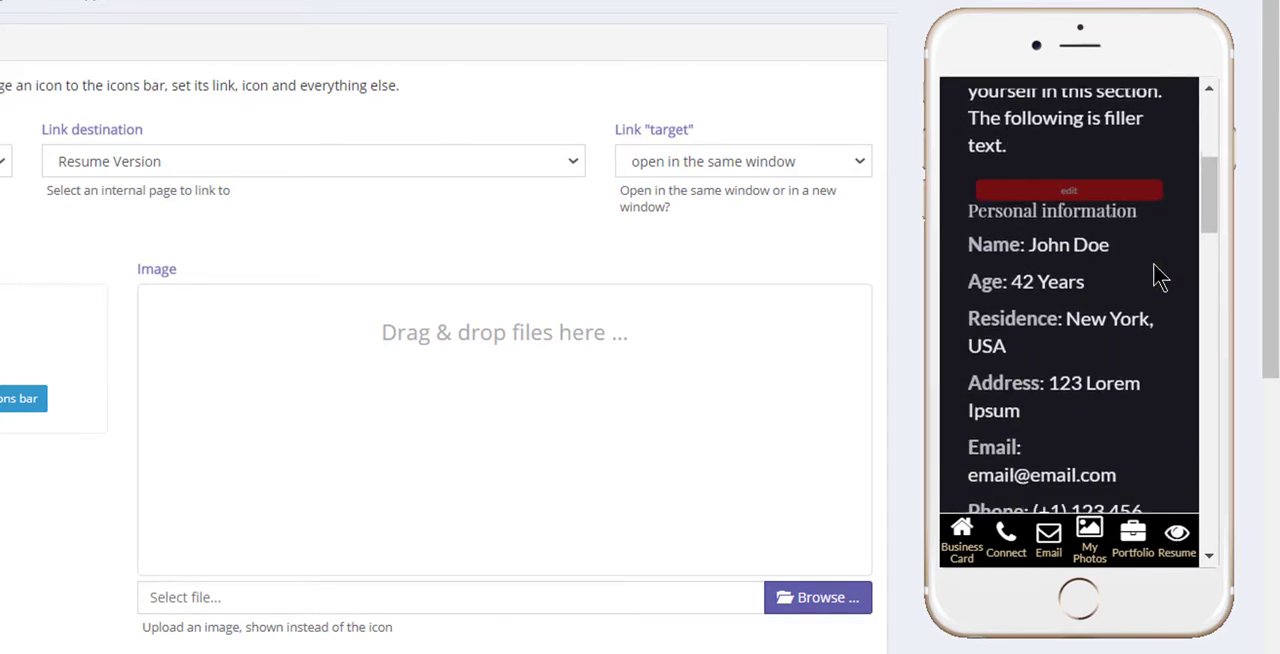
scroll(1157, 278, down, 3)
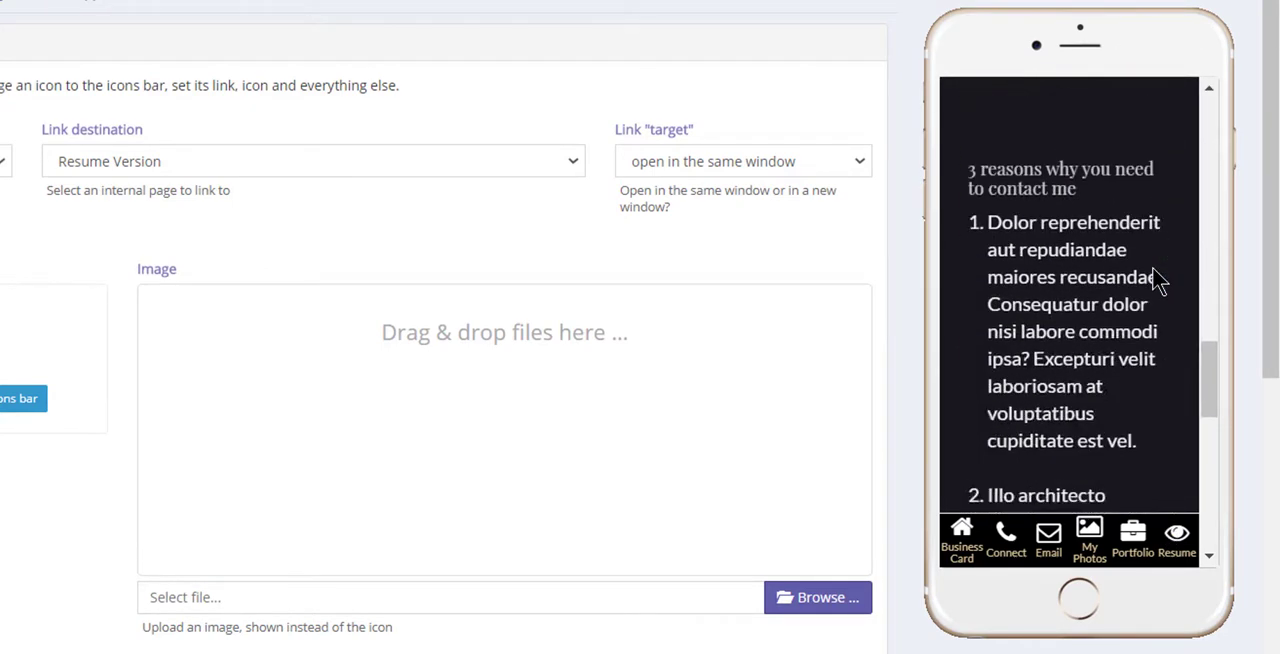